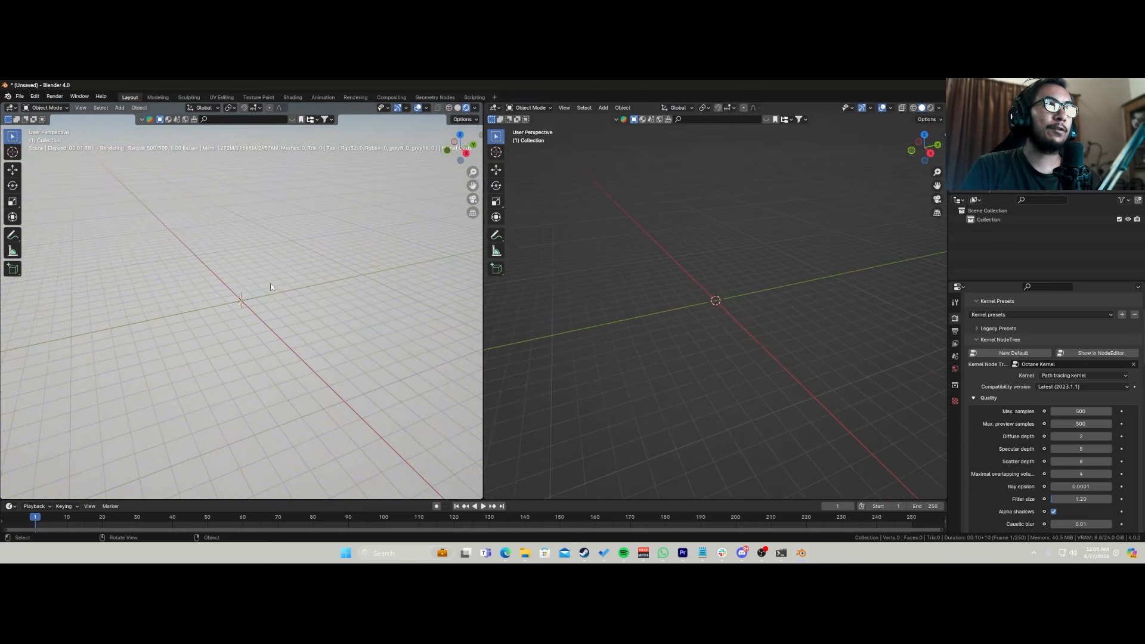
Step: Add a mesh plane at the centre of the empty scene
{"action": "key", "text": "shift+a"}
{"action": "mouse_move", "coordinate": [283, 317]}
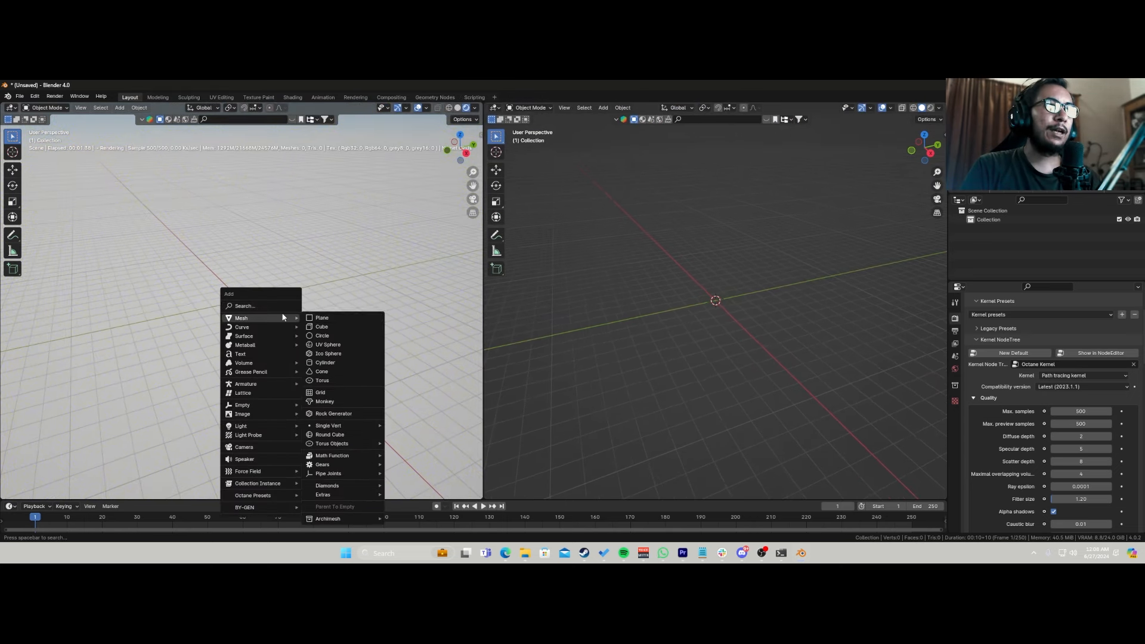
{"action": "left_click", "coordinate": [331, 318]}
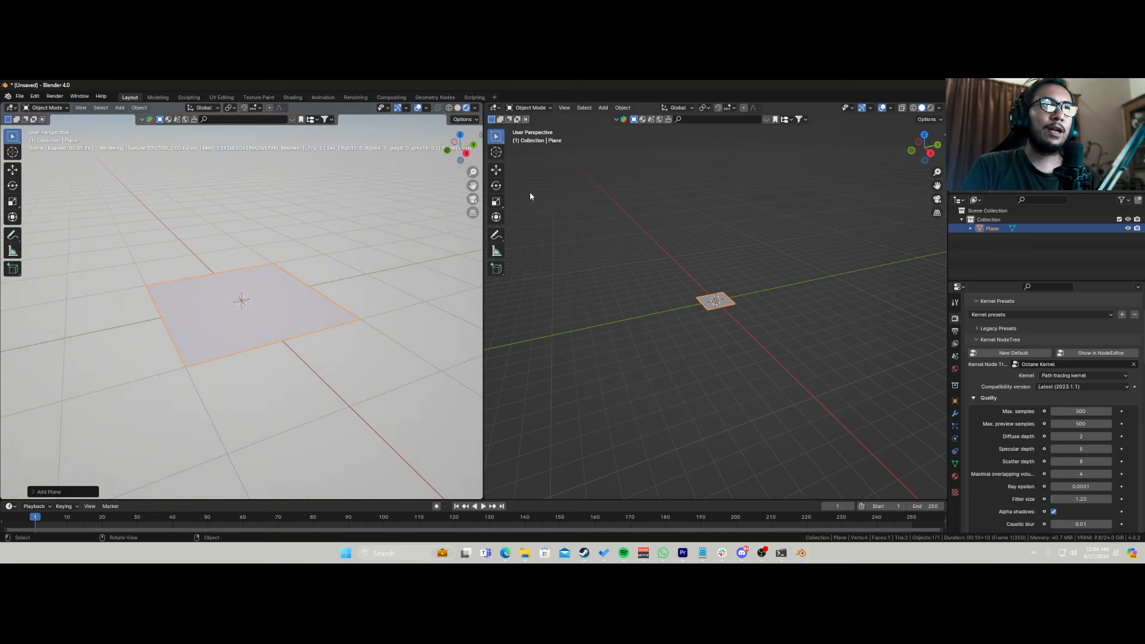
Step: Switch the second viewport to the Shader Editor and hide the overlays in the rendered viewport
{"action": "left_click", "coordinate": [495, 108]}
{"action": "left_click", "coordinate": [517, 210]}
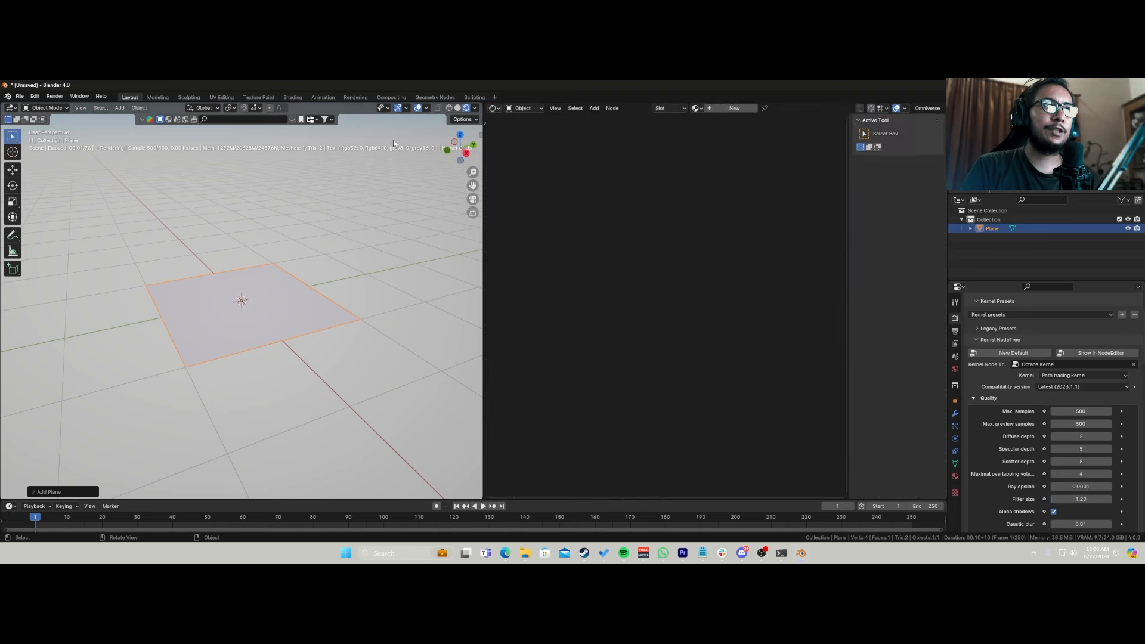
{"action": "left_click", "coordinate": [415, 109]}
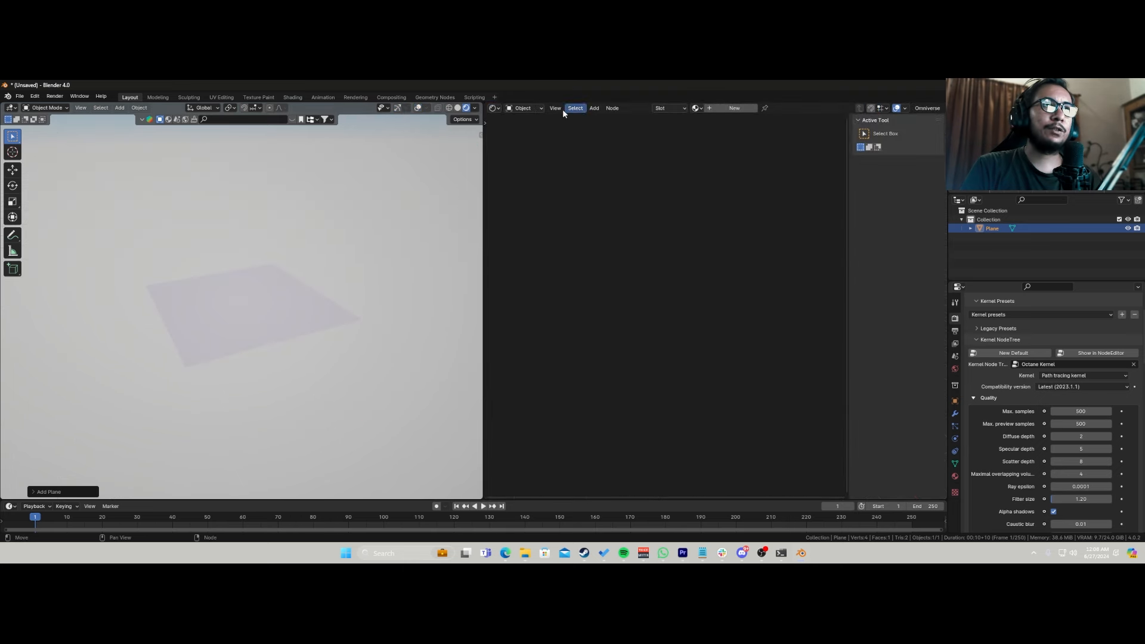
Step: Show the World shader and delete its sun direction, background and daylight environment nodes, keeping only the World Output
{"action": "left_click", "coordinate": [526, 140]}
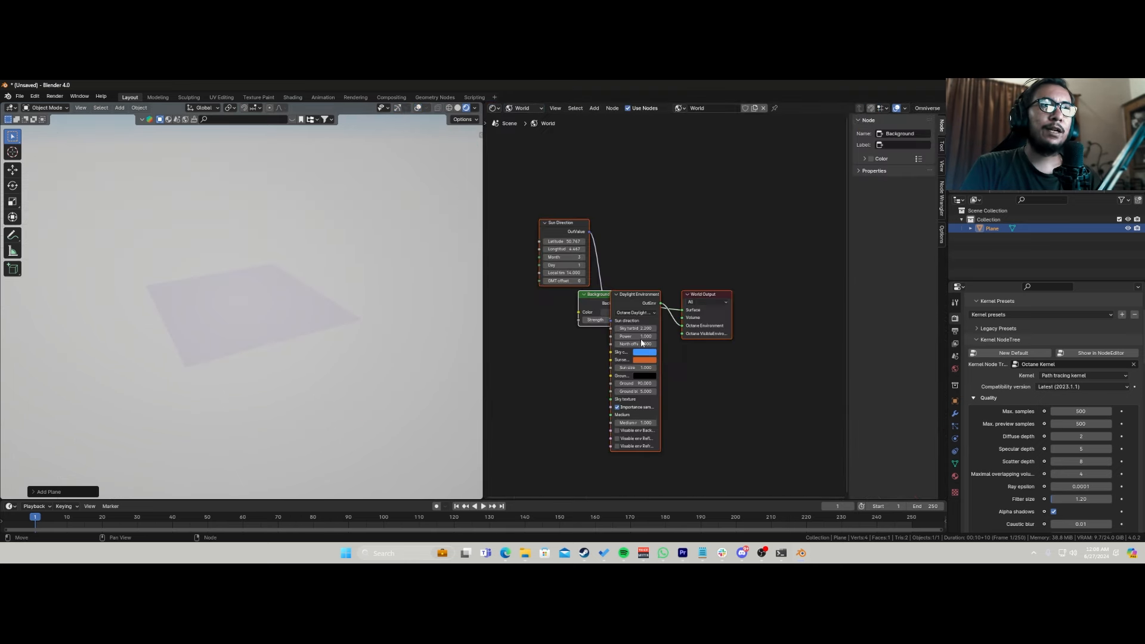
{"action": "left_click", "coordinate": [545, 223]}
{"action": "left_click_drag", "start_coordinate": [545, 205], "coordinate": [660, 417]}
{"action": "key", "text": "x"}
Step: Return the Shader Editor to object shading and create a new material for the plane
{"action": "left_click", "coordinate": [493, 108]}
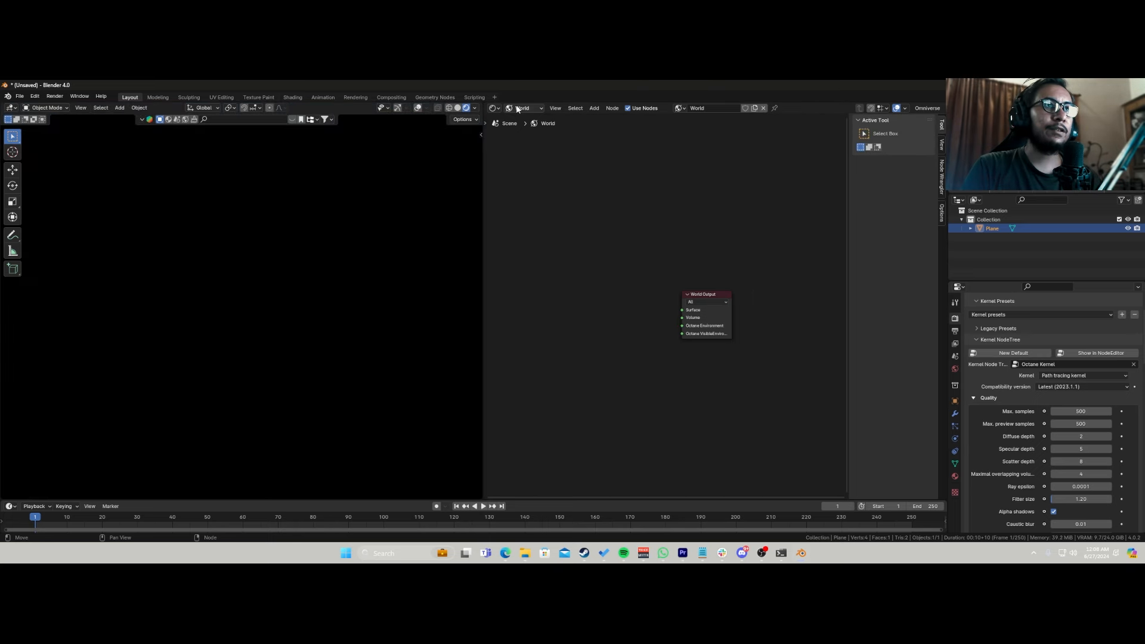
{"action": "left_click", "coordinate": [523, 108]}
{"action": "left_click", "coordinate": [525, 131]}
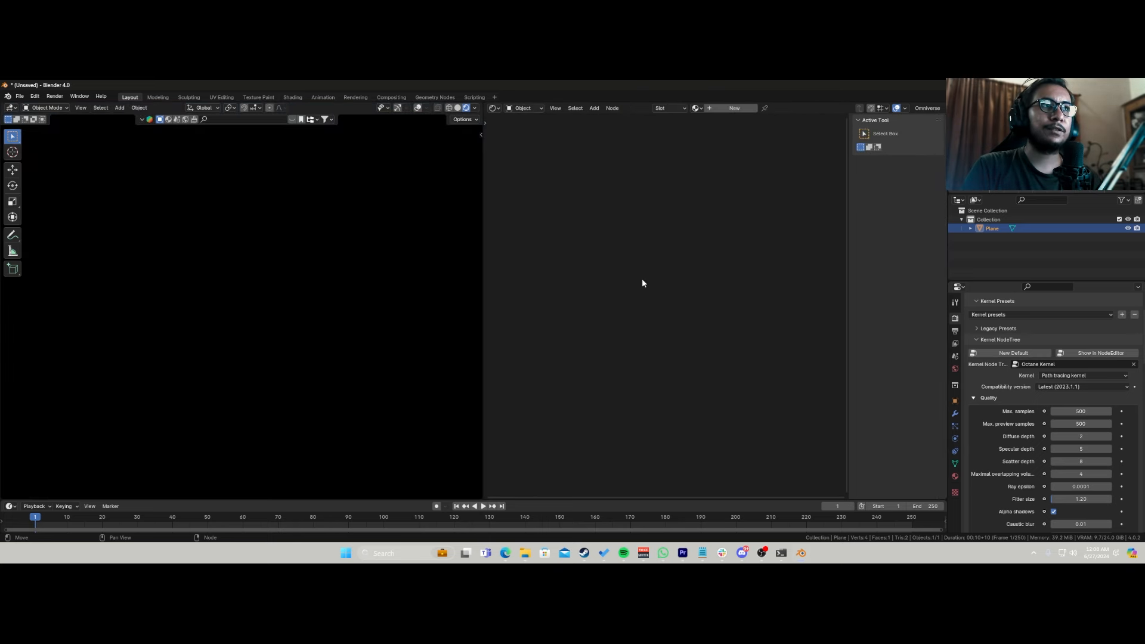
{"action": "left_click", "coordinate": [733, 108]}
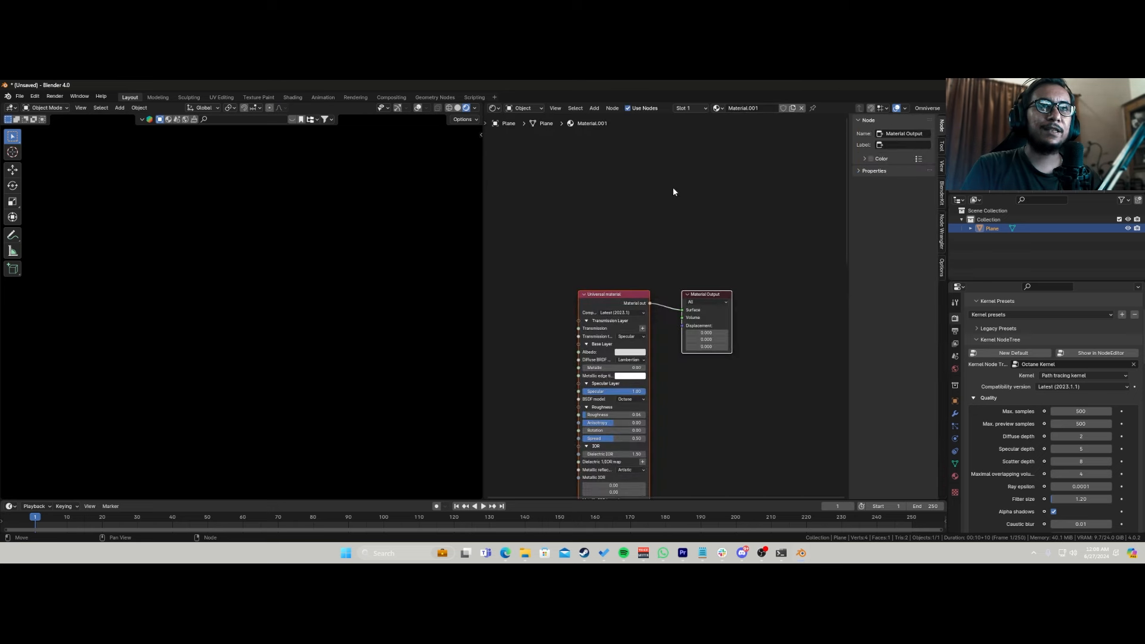
Step: Add a Texture emission node to the Emission input of the Universal material
{"action": "middle_click_drag", "start_coordinate": [594, 319], "coordinate": [637, 357], "text": "ctrl"}
{"action": "middle_click_drag", "start_coordinate": [637, 422], "coordinate": [643, 334], "text": "ctrl"}
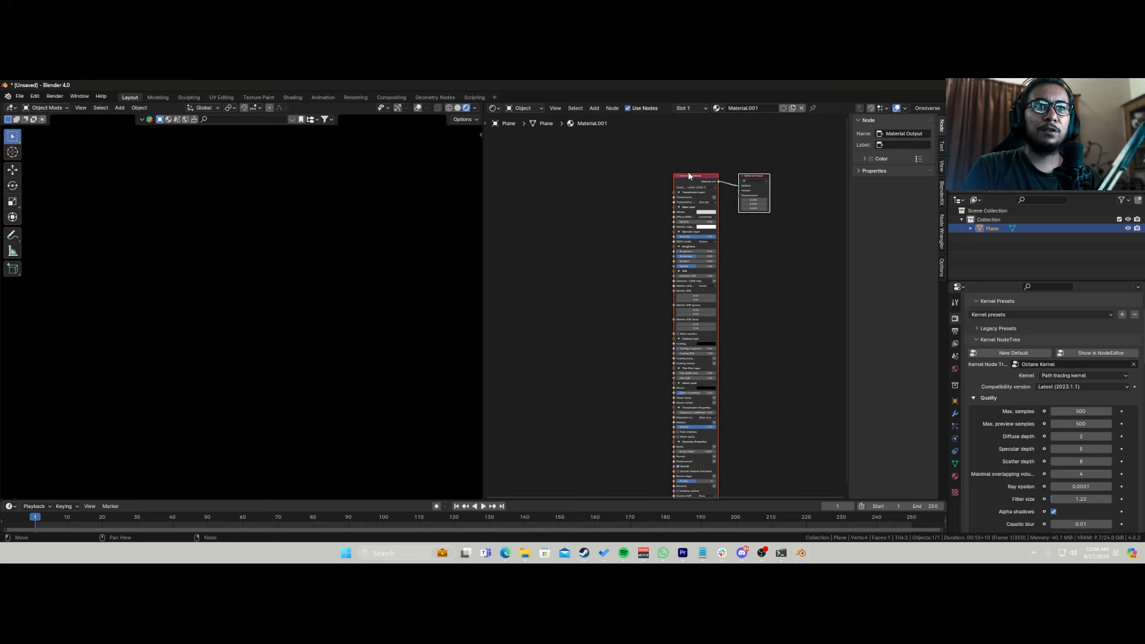
{"action": "scroll", "coordinate": [687, 209], "scroll_direction": "up", "scroll_amount": 7}
{"action": "middle_click_drag", "start_coordinate": [673, 292], "coordinate": [686, 130]}
{"action": "middle_click_drag", "start_coordinate": [691, 414], "coordinate": [649, 292]}
{"action": "scroll", "coordinate": [665, 337], "scroll_direction": "up", "scroll_amount": 2}
{"action": "left_click", "coordinate": [765, 398]}
{"action": "mouse_move", "coordinate": [755, 414]}
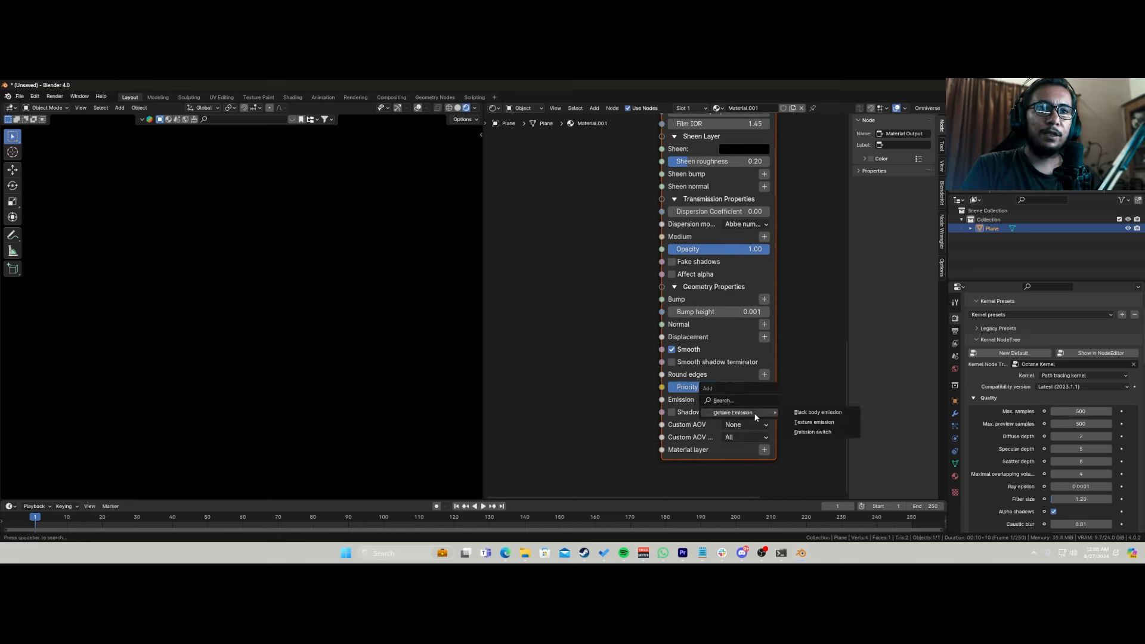
{"action": "left_click", "coordinate": [833, 423]}
{"action": "left_click", "coordinate": [599, 278]}
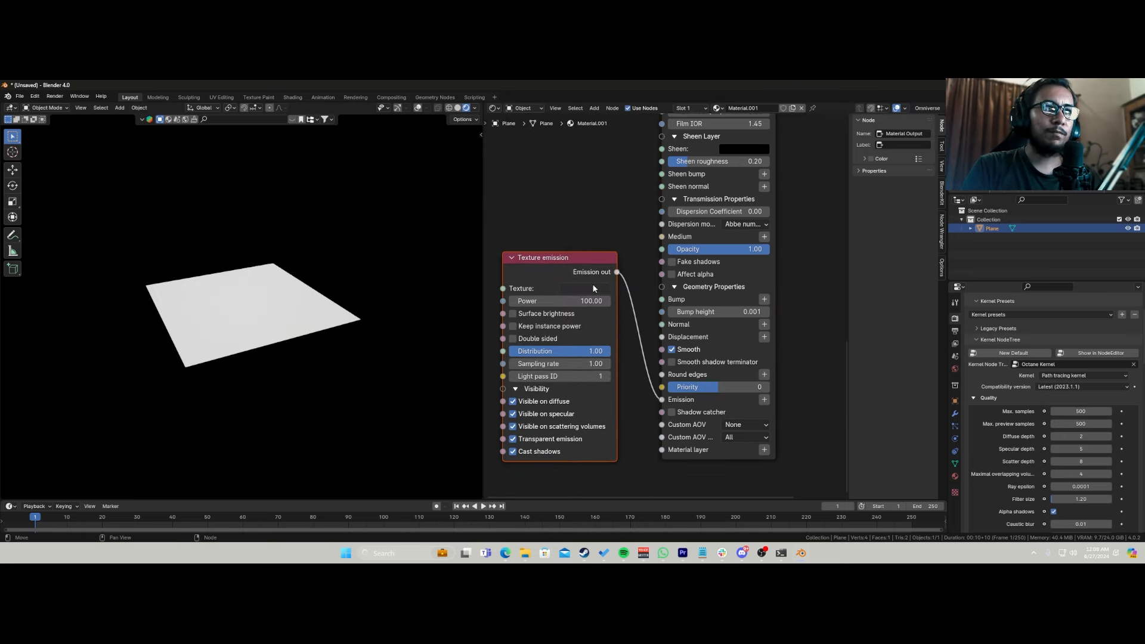
Step: Brighten the Texture emission node's texture colour to a grey with a value of about 0.43
{"action": "left_click", "coordinate": [594, 289]}
{"action": "left_click_drag", "start_coordinate": [675, 204], "coordinate": [676, 149]}
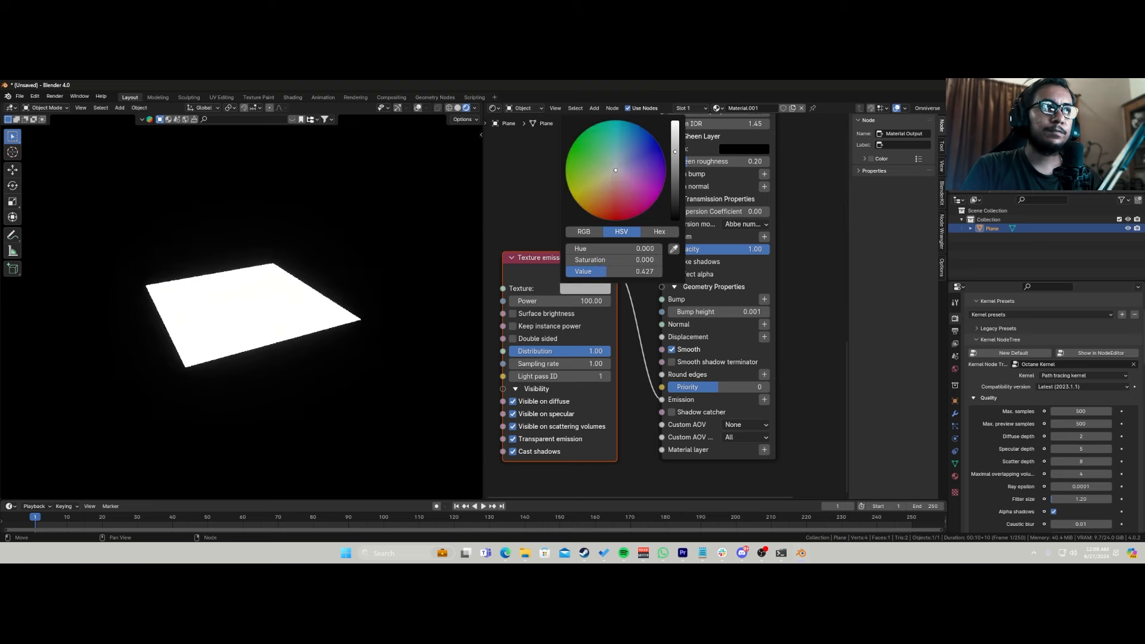
Step: Add an Alpha image node, load Sequence 0120.png into it, and connect its output to the material's Opacity input
{"action": "scroll", "coordinate": [565, 197], "scroll_direction": "down", "scroll_amount": 6}
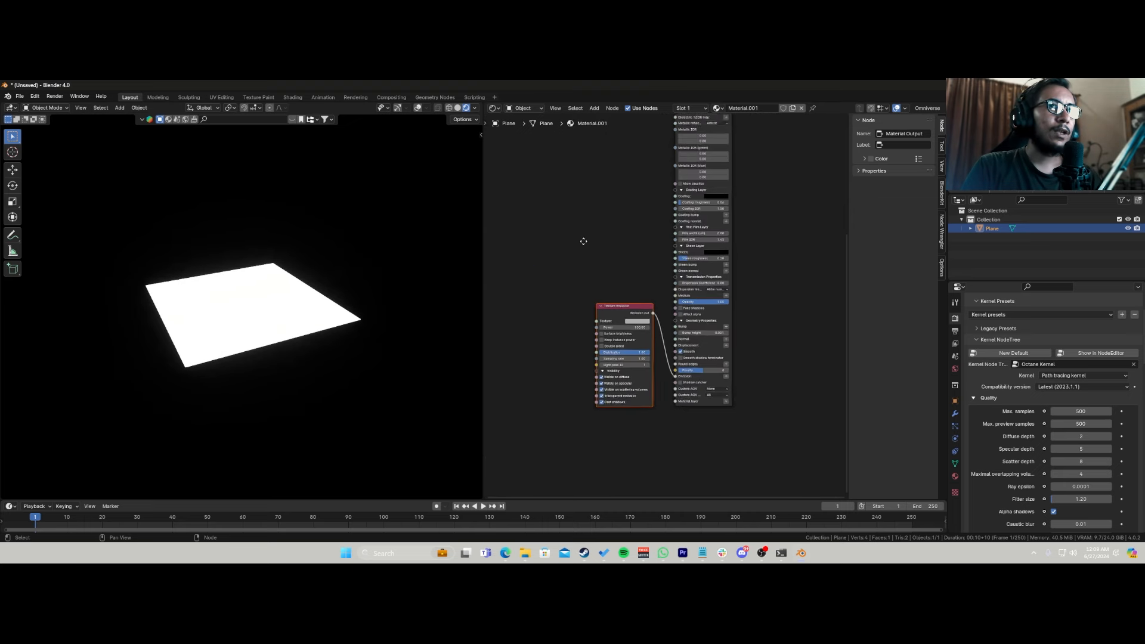
{"action": "key", "text": "shift+a"}
{"action": "type", "text": "s"}
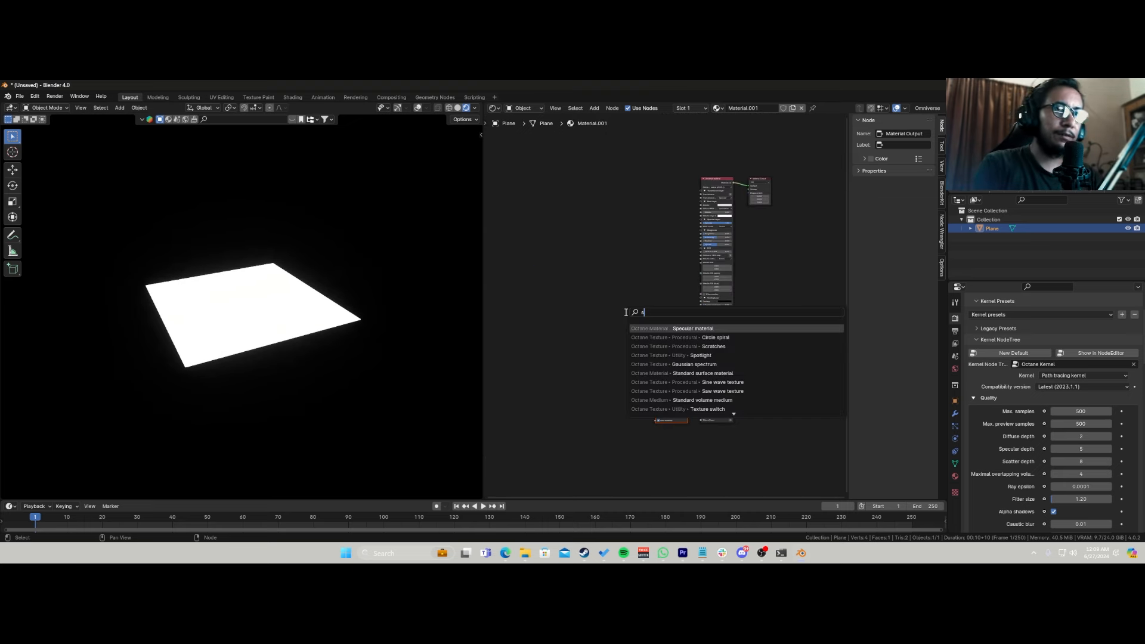
{"action": "type", "text": "lpha"}
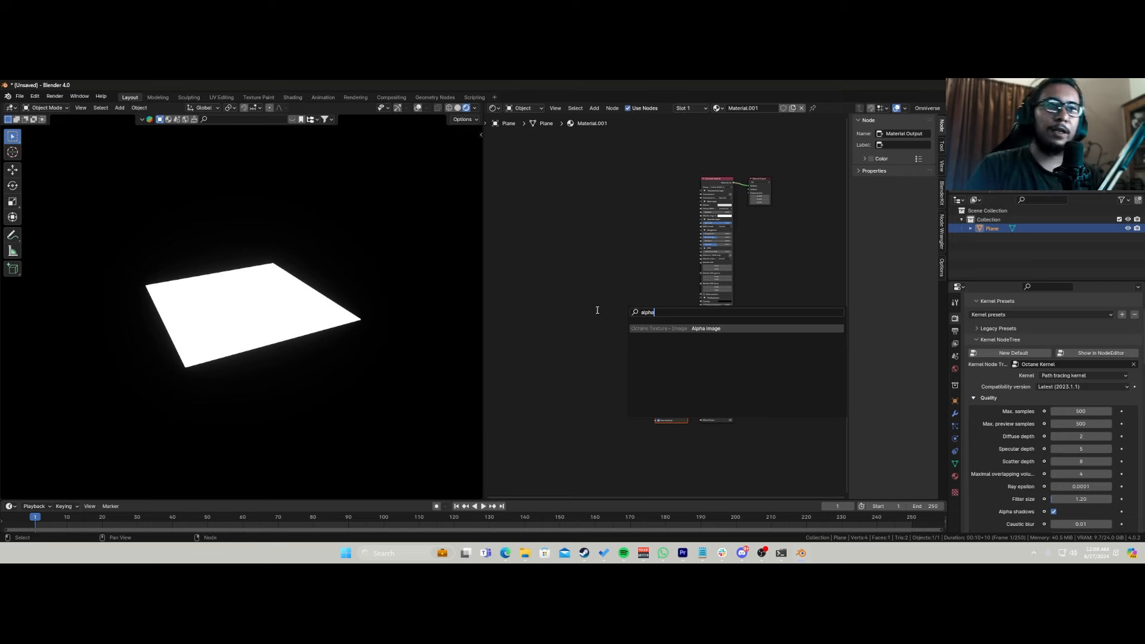
{"action": "key", "text": "Return"}
{"action": "left_click", "coordinate": [596, 271]}
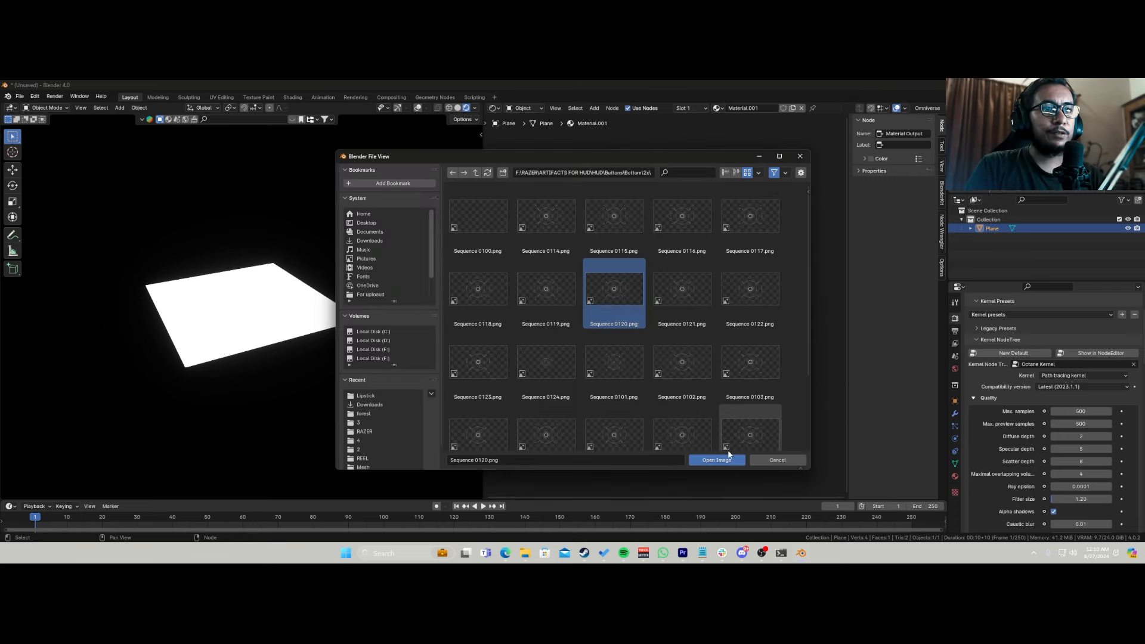
{"action": "left_click", "coordinate": [726, 458]}
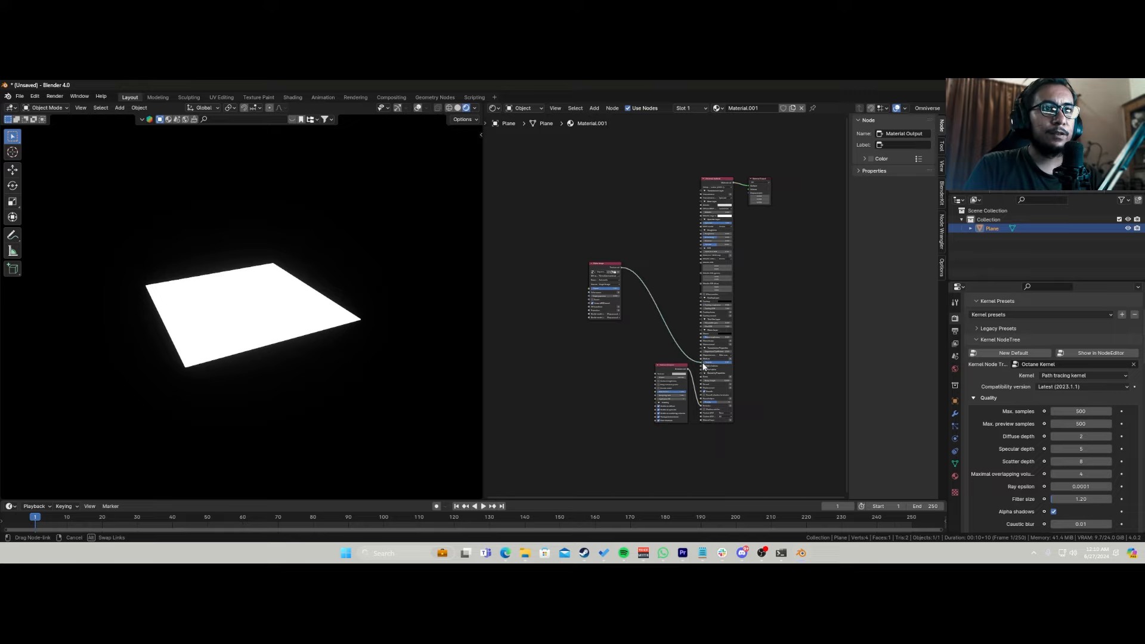
{"action": "left_click_drag", "start_coordinate": [704, 366], "coordinate": [702, 364]}
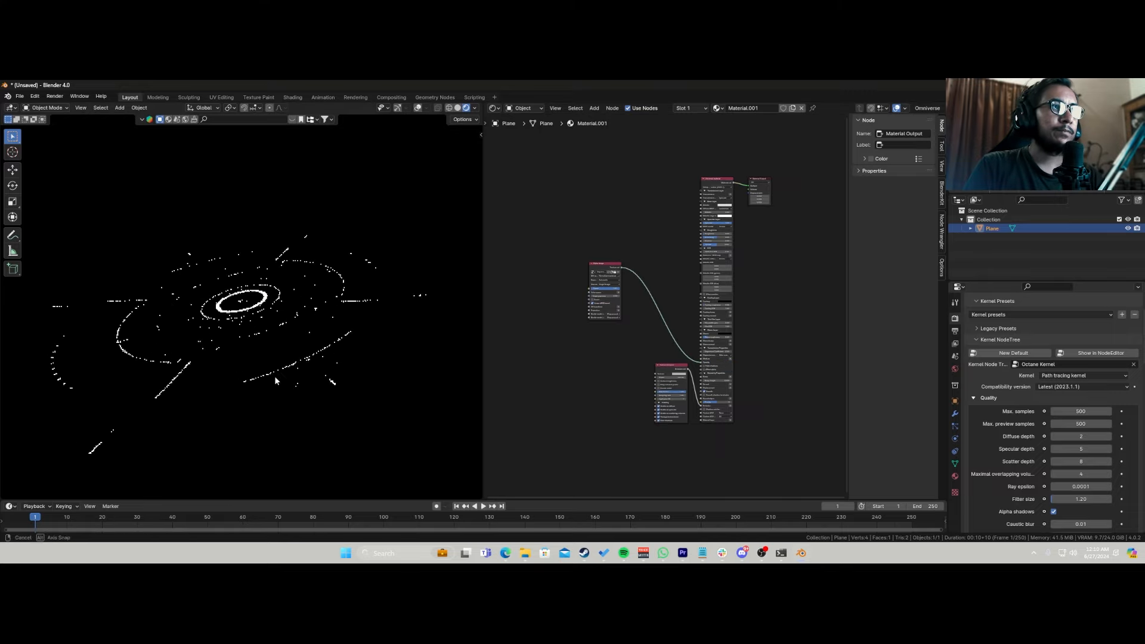
Step: Stretch the plane along the X axis so the circular HUD graphic looks wider
{"action": "middle_click_drag", "start_coordinate": [274, 376], "coordinate": [297, 343]}
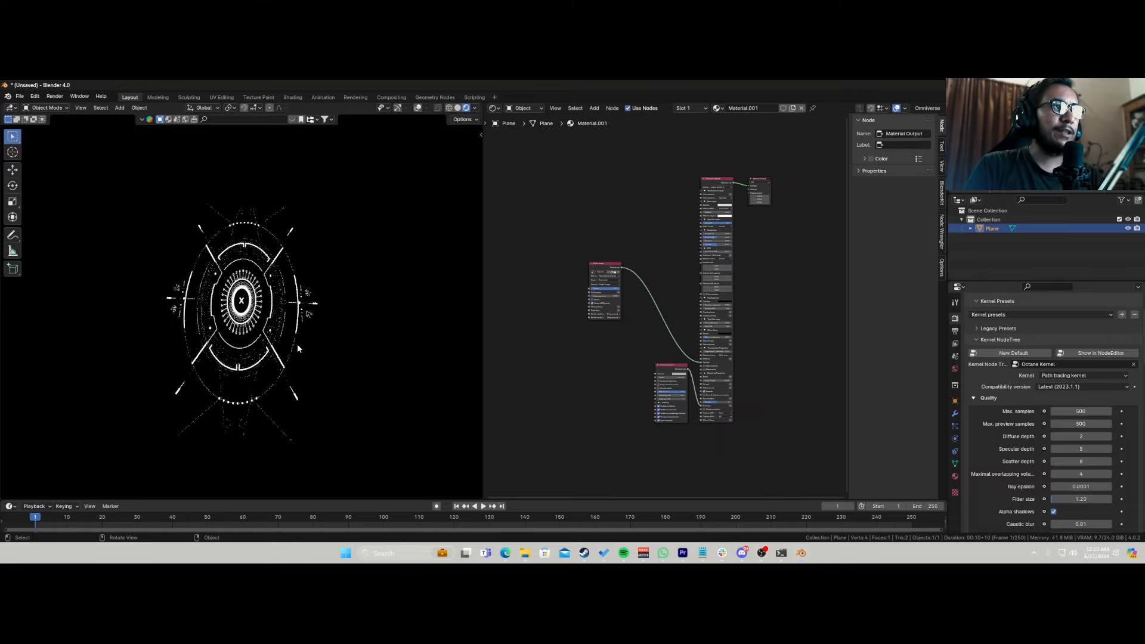
{"action": "key", "text": "s"}
{"action": "key", "text": "x"}
{"action": "left_click", "coordinate": [352, 441]}
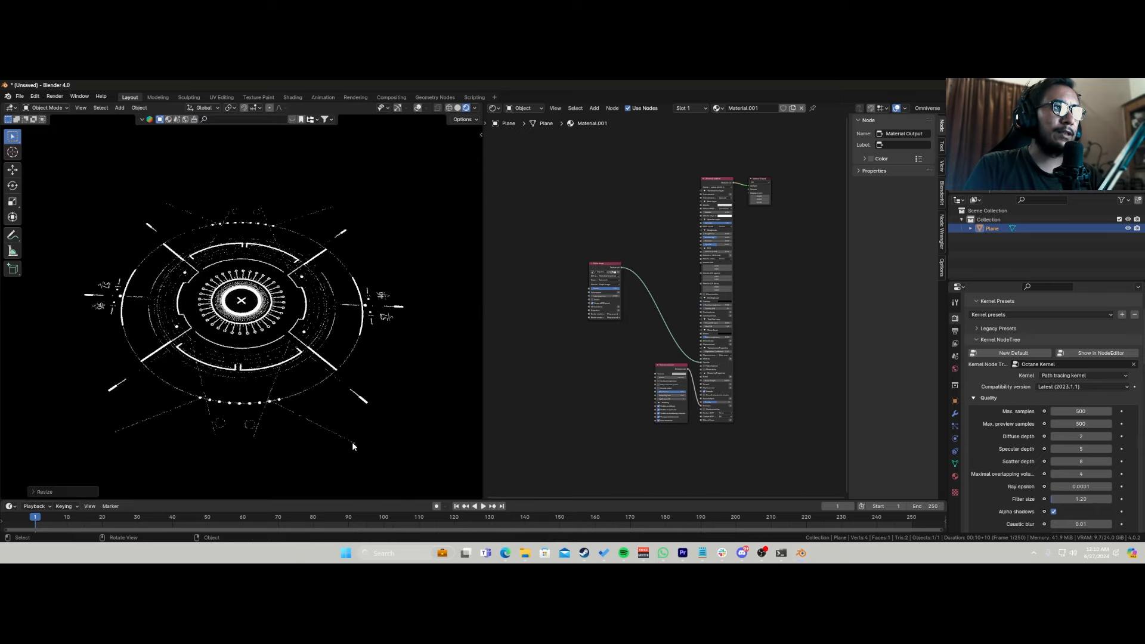
Step: Move the Texture emission node clear of the material node and enable its Double sided option
{"action": "middle_click_drag", "start_coordinate": [353, 446], "coordinate": [273, 325]}
{"action": "middle_click_drag", "start_coordinate": [310, 358], "coordinate": [298, 267]}
{"action": "scroll", "coordinate": [642, 420], "scroll_direction": "up", "scroll_amount": 5}
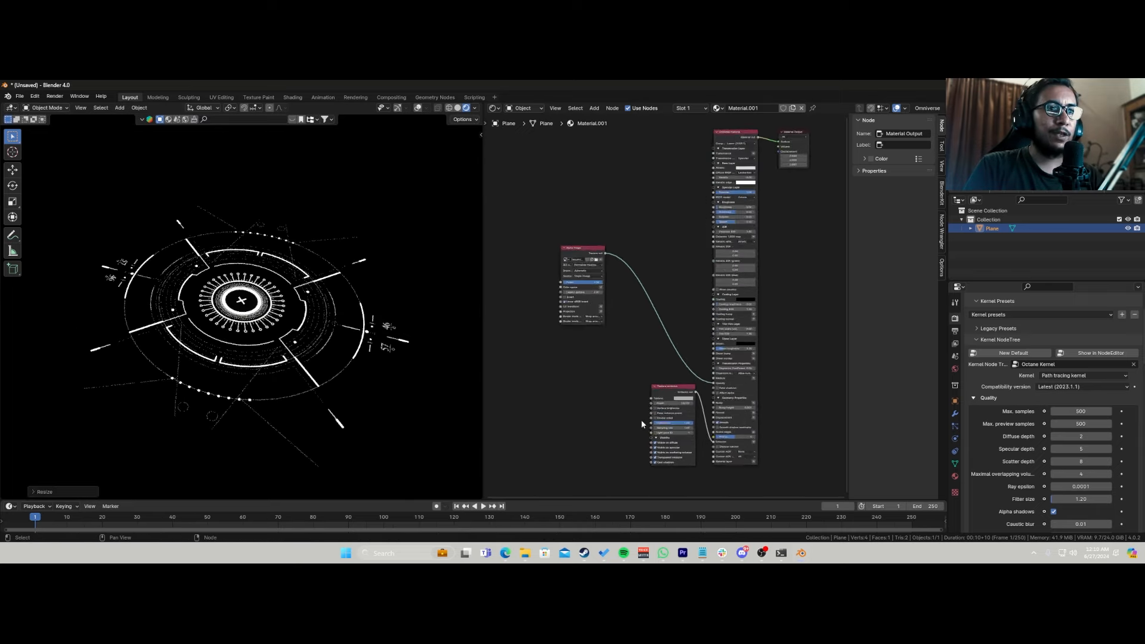
{"action": "left_click_drag", "start_coordinate": [688, 320], "coordinate": [636, 331]}
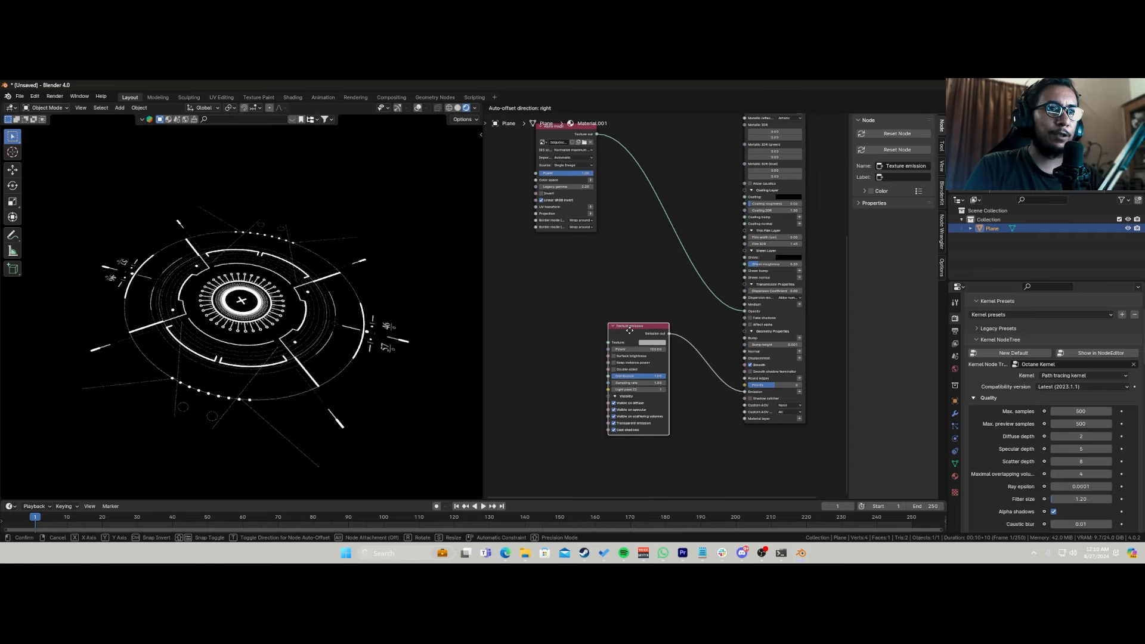
{"action": "left_click", "coordinate": [614, 370]}
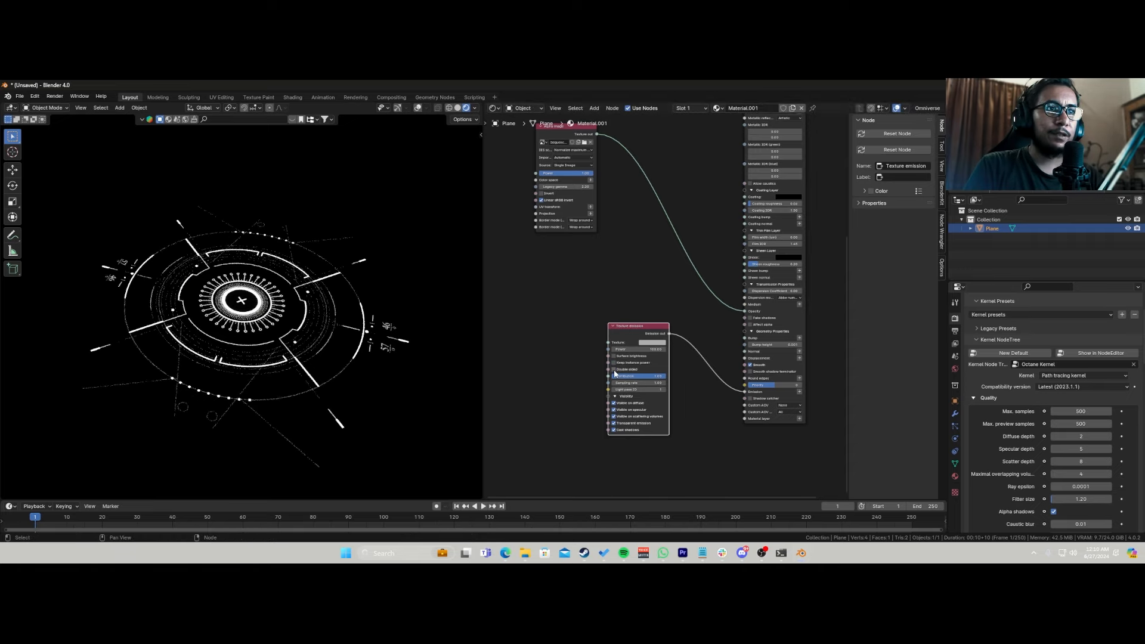
Step: Try scaling the plane up along the Y axis
{"action": "middle_click_drag", "start_coordinate": [301, 325], "coordinate": [455, 331]}
{"action": "key", "text": "s"}
{"action": "key", "text": "x"}
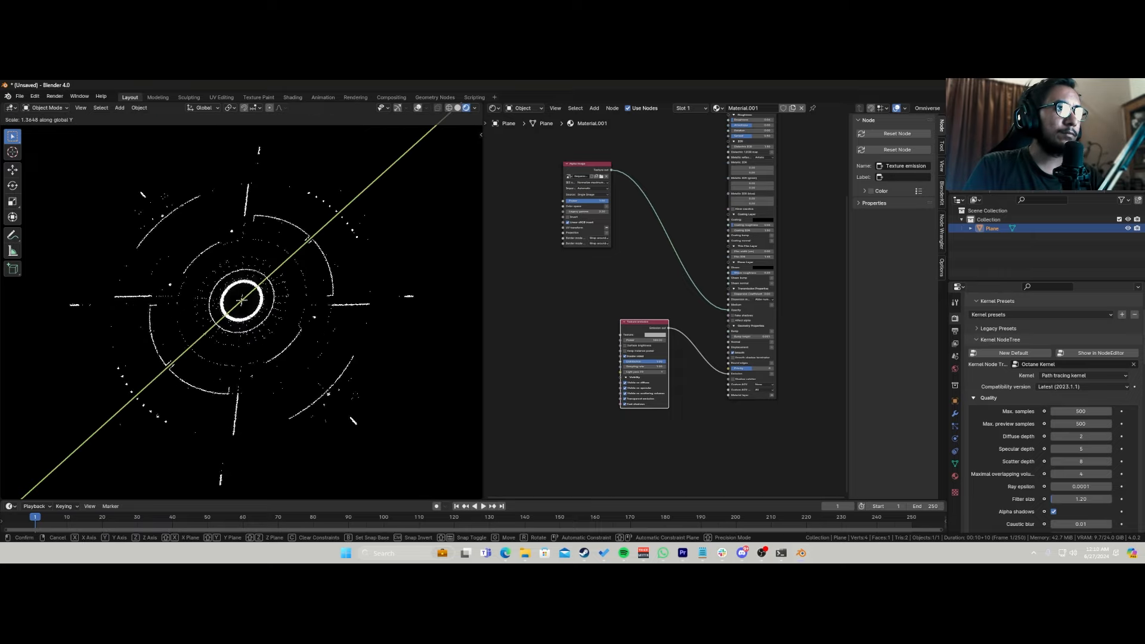
{"action": "left_click", "coordinate": [300, 389]}
{"action": "key", "text": "ctrl+z"}
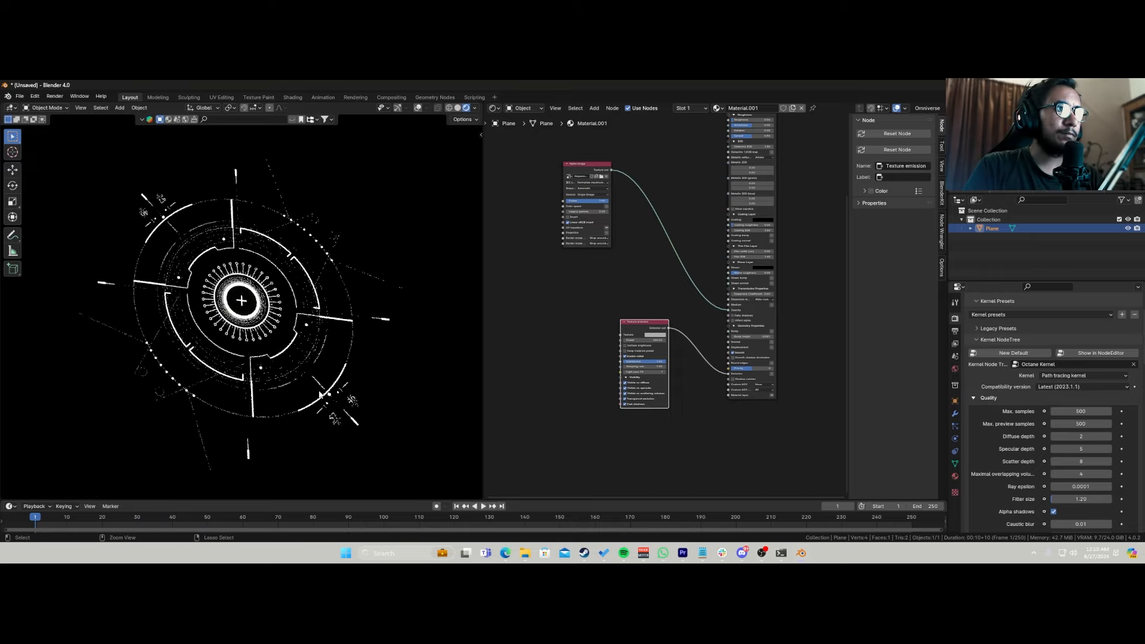
Step: Scale the plane down slightly along the X axis to make the HUD rings look round
{"action": "key", "text": "s"}
{"action": "key", "text": "x"}
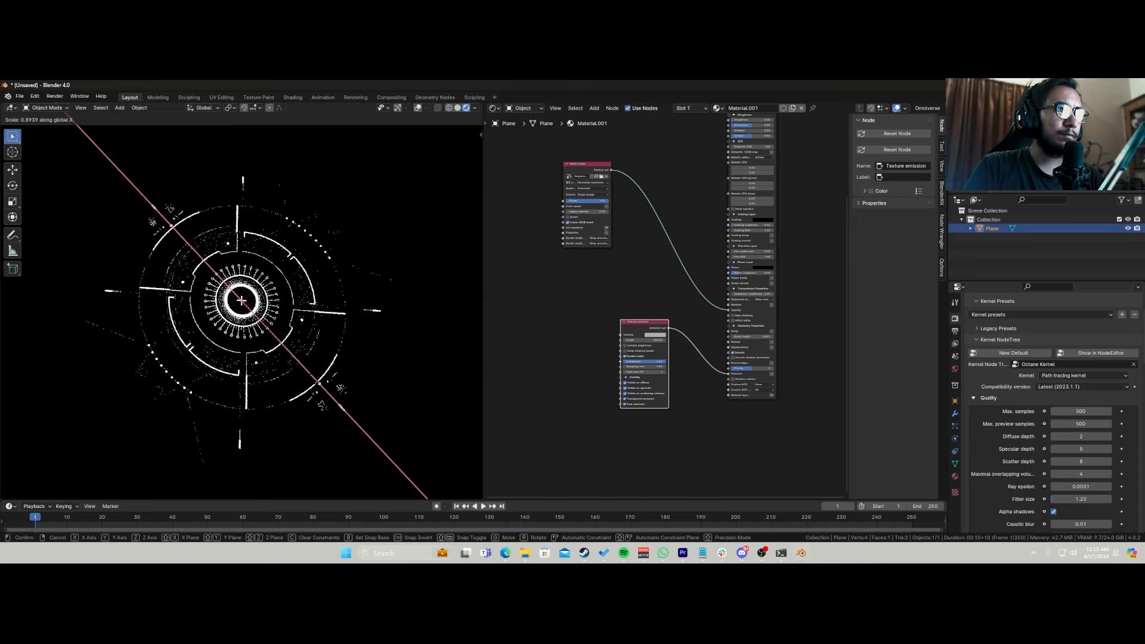
{"action": "left_click", "coordinate": [313, 353]}
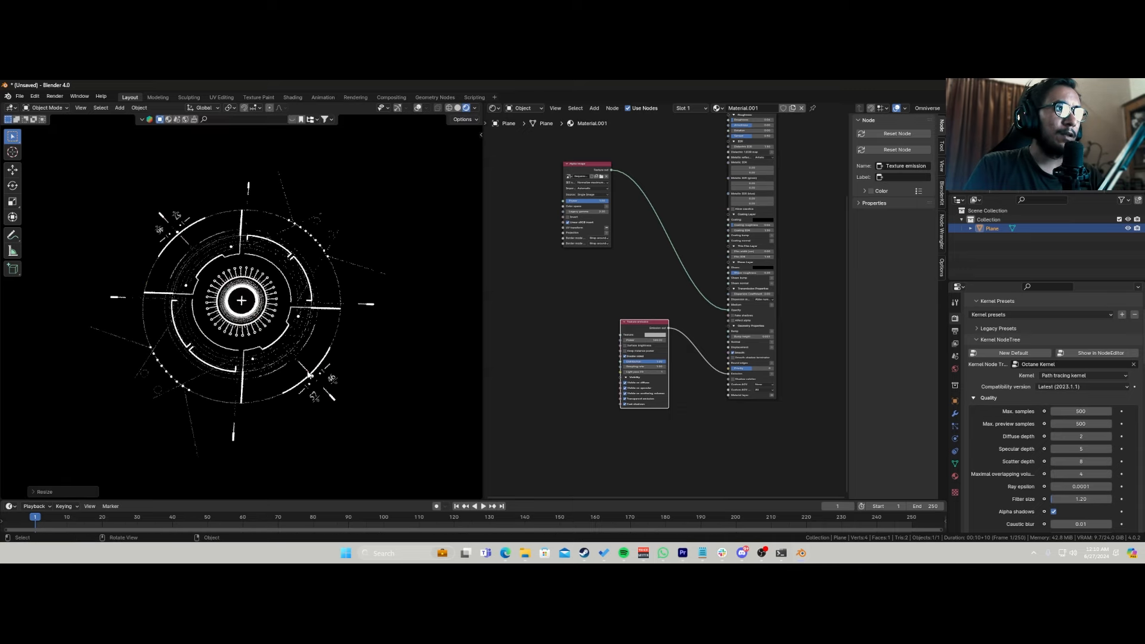
{"action": "middle_click_drag", "start_coordinate": [313, 353], "coordinate": [417, 323]}
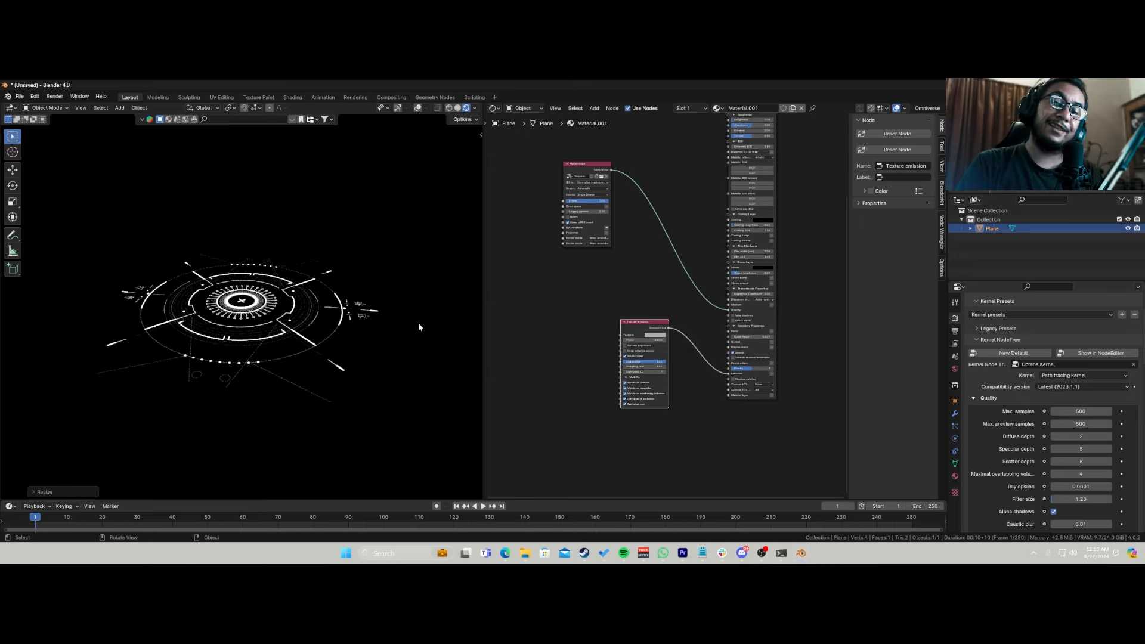
Step: Move the Texture emission node aside and add a Texture displacement node to the material's Displacement input
{"action": "left_click_drag", "start_coordinate": [647, 323], "coordinate": [614, 384]}
{"action": "scroll", "coordinate": [653, 370], "scroll_direction": "up", "scroll_amount": 5}
{"action": "middle_click_drag", "start_coordinate": [710, 411], "coordinate": [619, 377]}
{"action": "scroll", "coordinate": [619, 377], "scroll_direction": "up", "scroll_amount": 2}
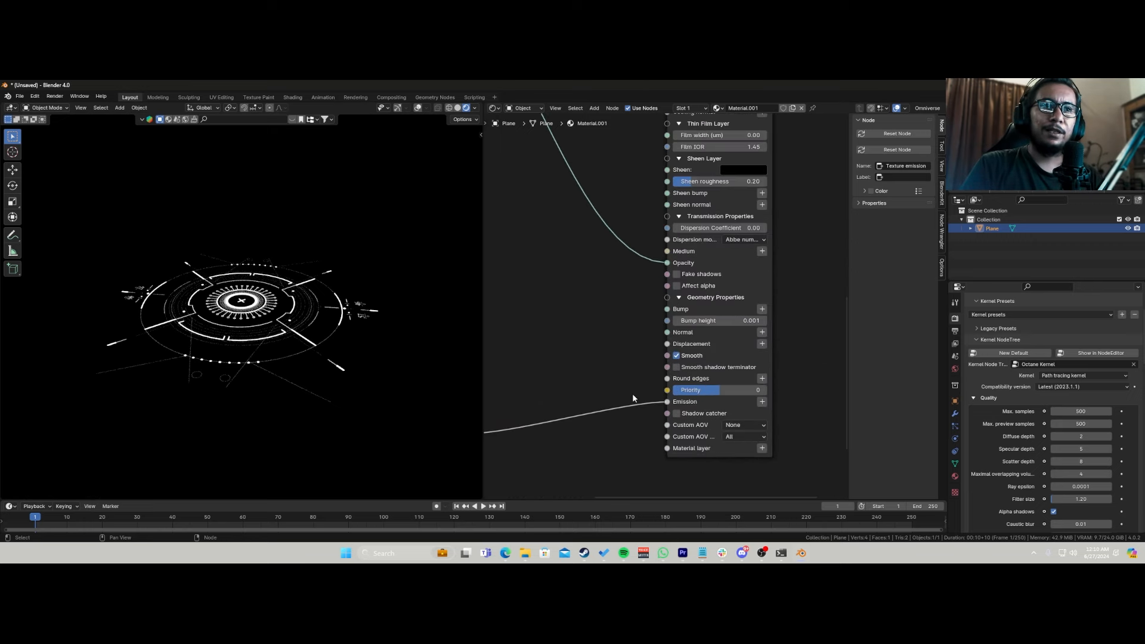
{"action": "left_click", "coordinate": [762, 345]}
{"action": "mouse_move", "coordinate": [751, 355]}
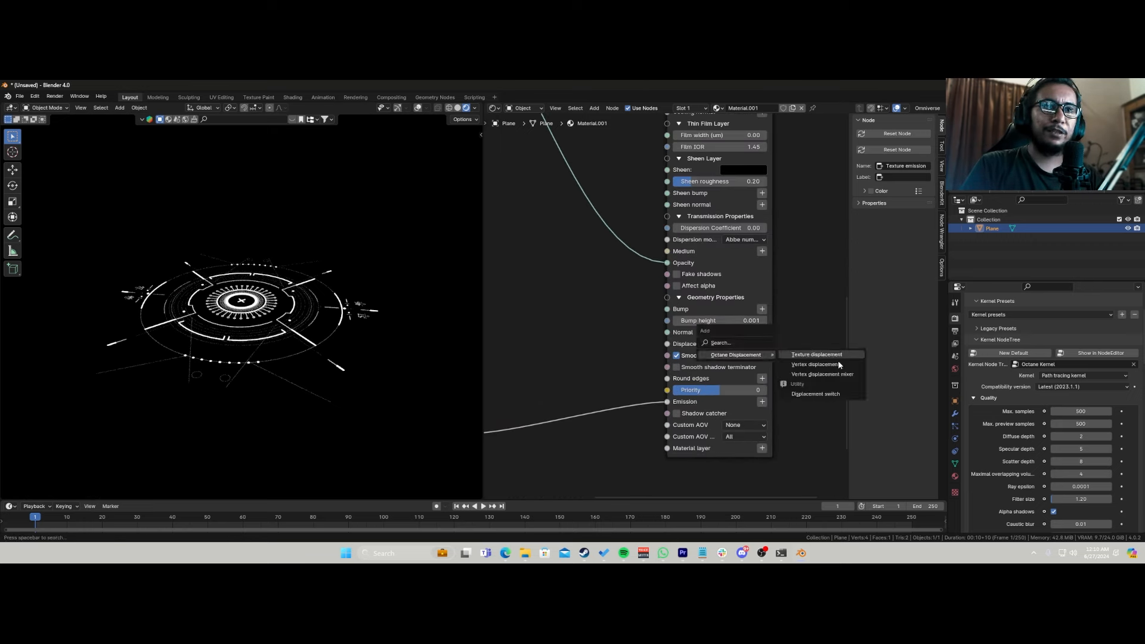
{"action": "left_click", "coordinate": [817, 355]}
{"action": "left_click", "coordinate": [611, 357]}
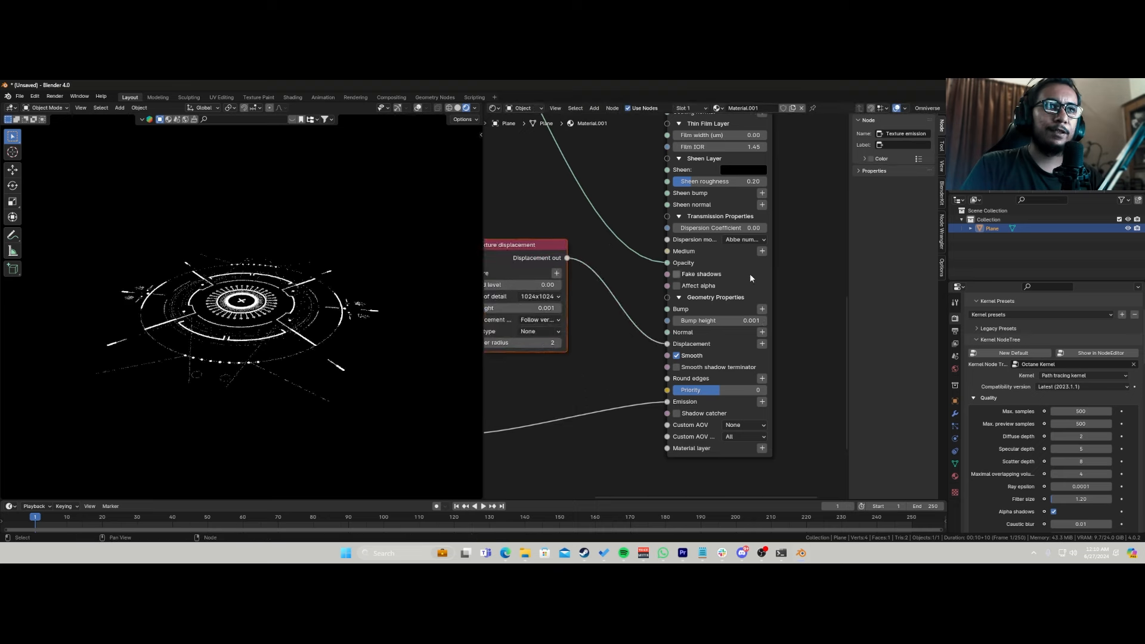
Step: Connect the Alpha image's texture output to the Texture input of the Texture displacement node
{"action": "scroll", "coordinate": [610, 356], "scroll_direction": "down", "scroll_amount": 1}
{"action": "scroll", "coordinate": [611, 354], "scroll_direction": "down", "scroll_amount": 8}
{"action": "middle_click_drag", "start_coordinate": [610, 357], "coordinate": [743, 385]}
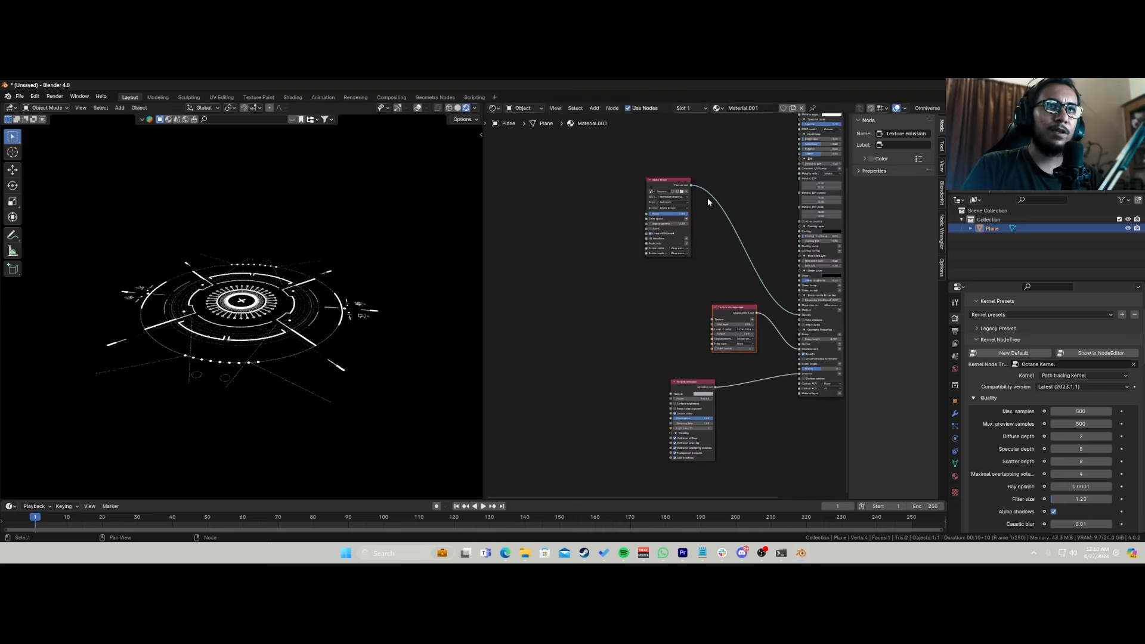
{"action": "left_click_drag", "start_coordinate": [692, 185], "coordinate": [713, 320]}
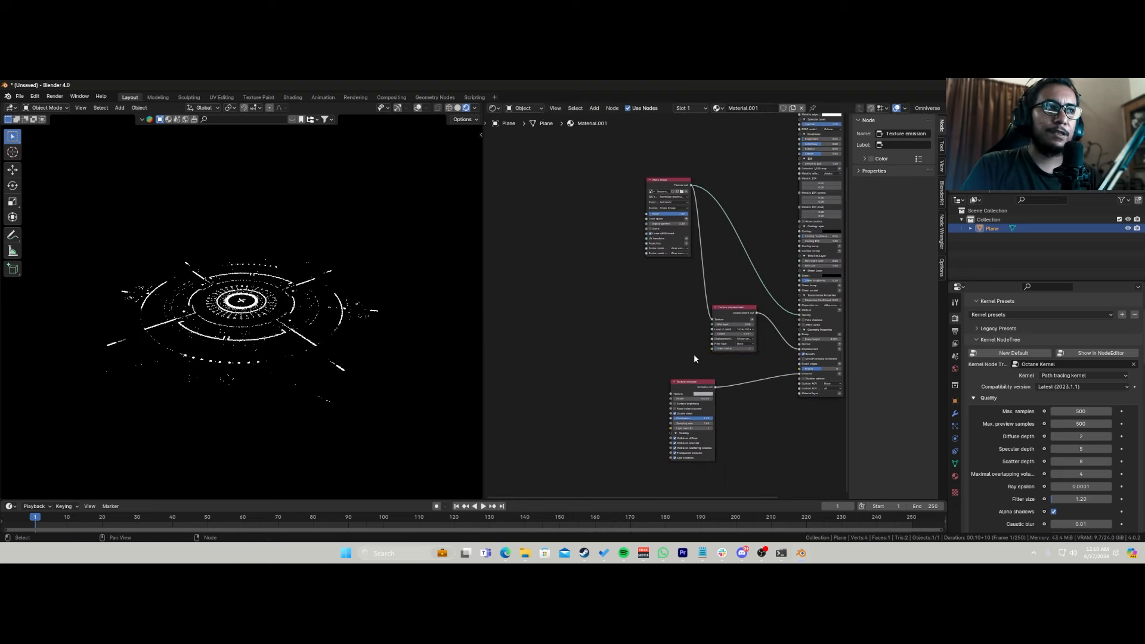
Step: Increase the Height of the Texture displacement node to give the HUD graphic visible depth
{"action": "scroll", "coordinate": [693, 358], "scroll_direction": "up", "scroll_amount": 3}
{"action": "scroll", "coordinate": [578, 352], "scroll_direction": "up", "scroll_amount": 5}
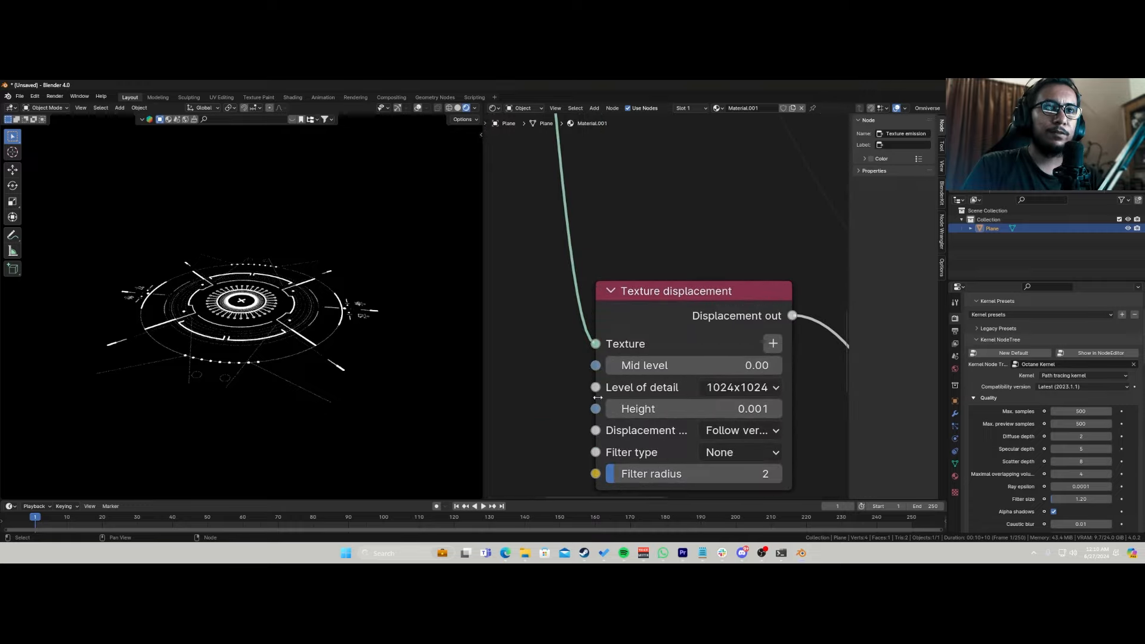
{"action": "left_click_drag", "start_coordinate": [702, 405], "coordinate": [734, 405]}
{"action": "middle_click_drag", "start_coordinate": [324, 312], "coordinate": [276, 362]}
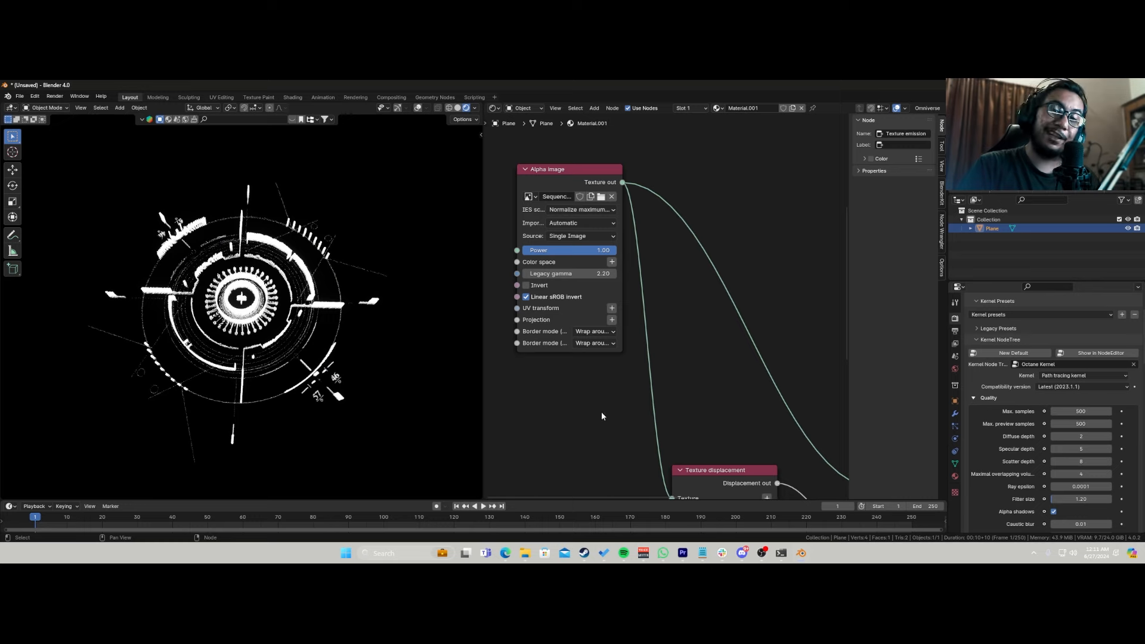
Step: Load all the Sequence PNG files from the 2x folder into the Alpha image node
{"action": "left_click", "coordinate": [601, 196]}
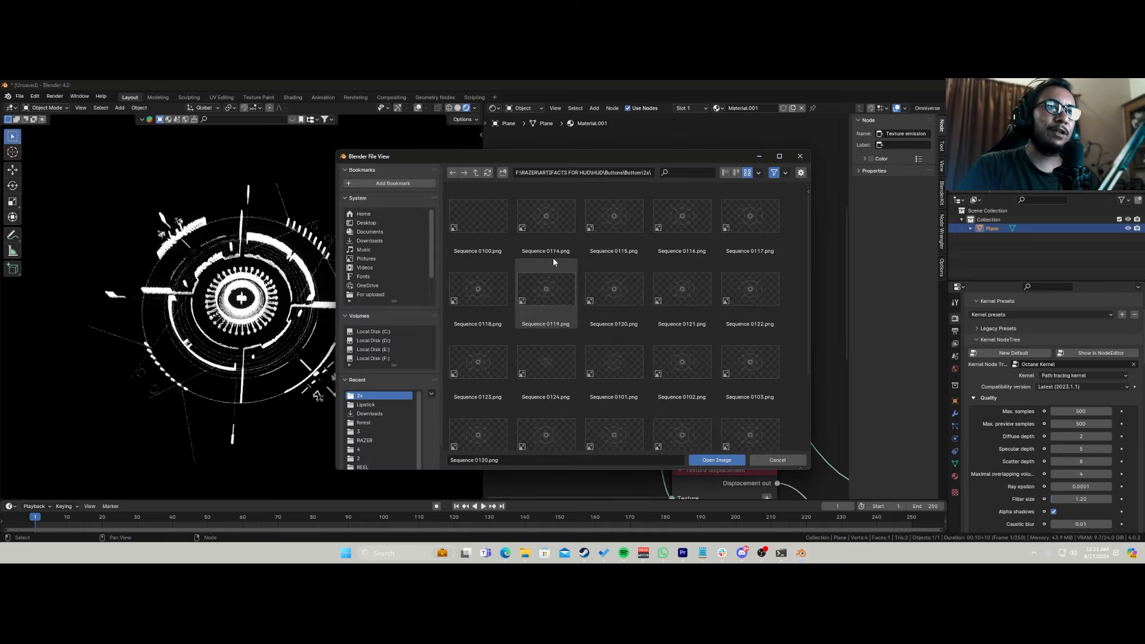
{"action": "left_click", "coordinate": [546, 226]}
{"action": "key", "text": "a"}
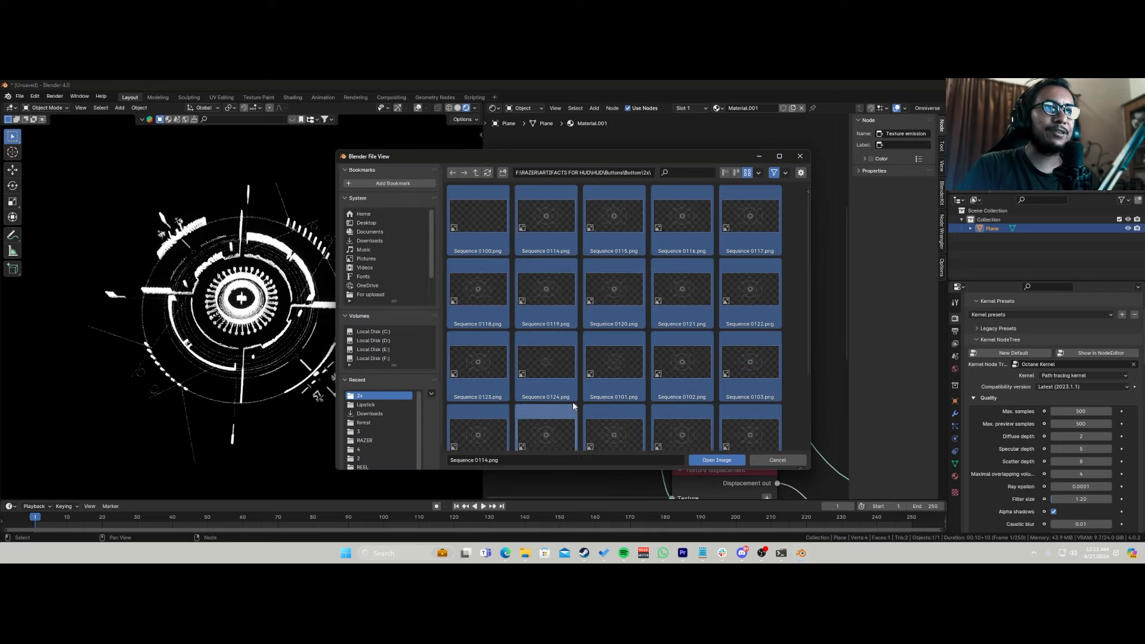
{"action": "left_click", "coordinate": [716, 460]}
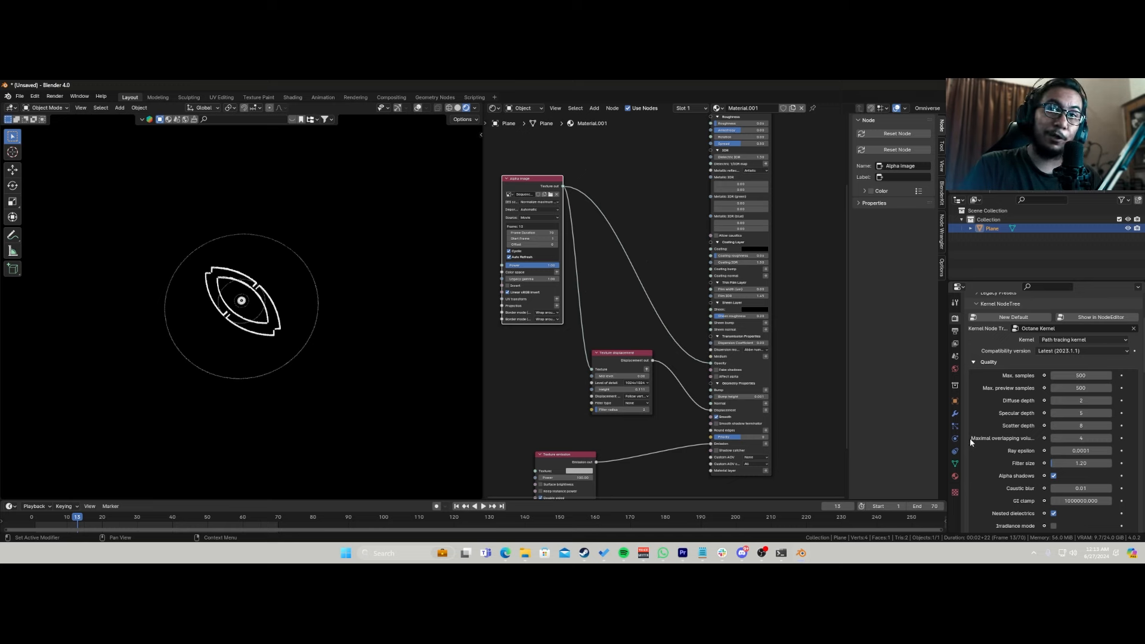
Step: Open the Octane node graph of the scene from the Octane Server render settings
{"action": "scroll", "coordinate": [968, 440], "scroll_direction": "down", "scroll_amount": 15}
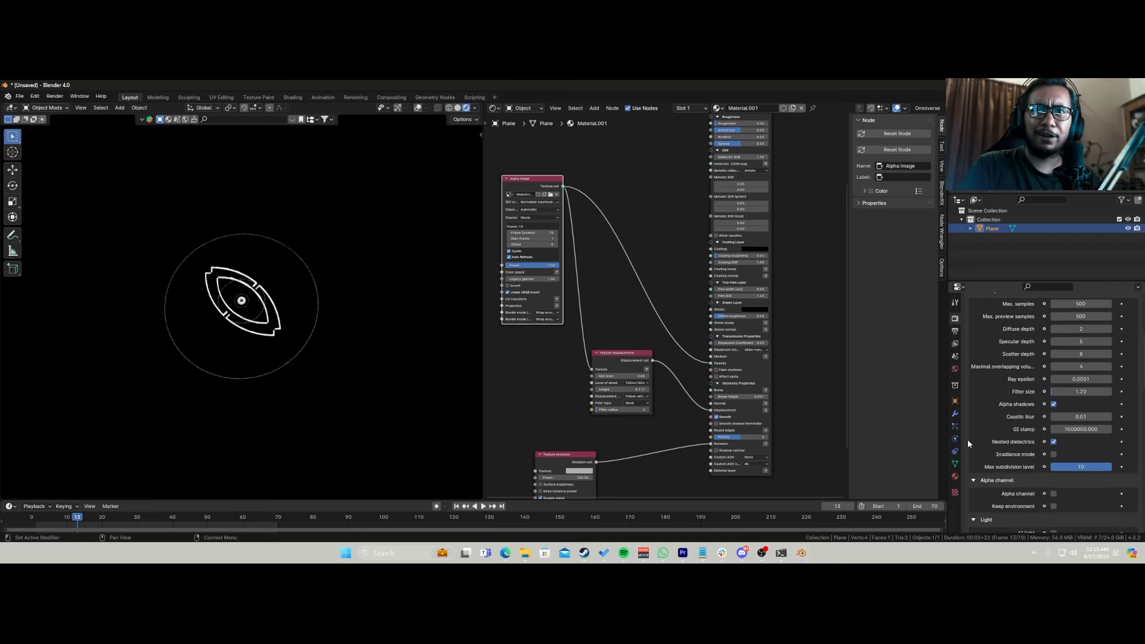
{"action": "scroll", "coordinate": [966, 439], "scroll_direction": "down", "scroll_amount": 10}
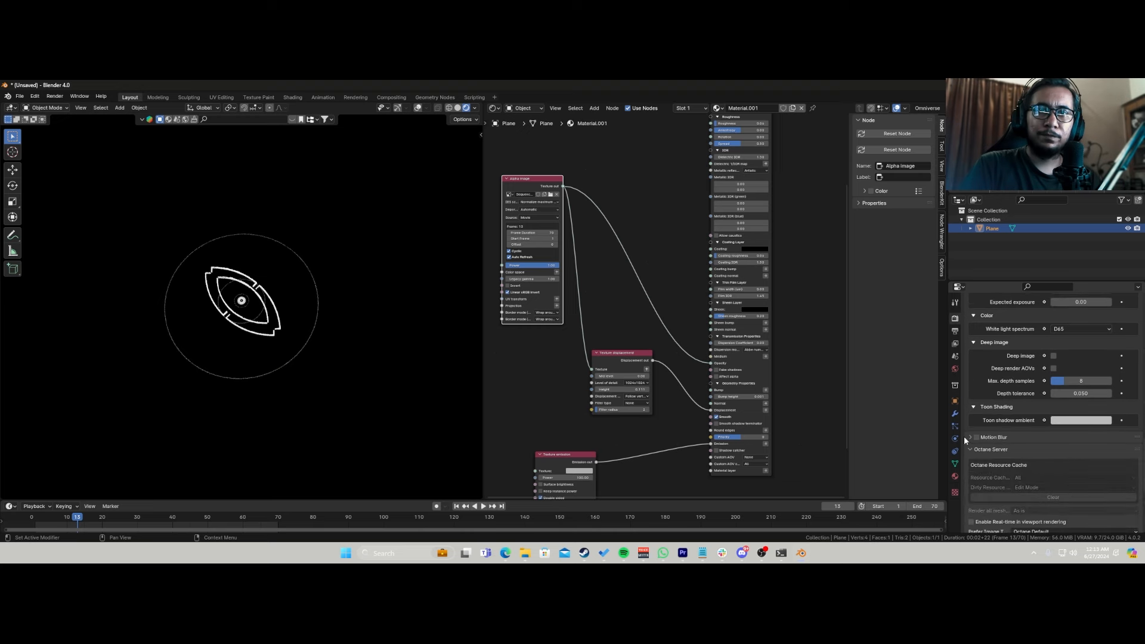
{"action": "scroll", "coordinate": [964, 440], "scroll_direction": "down", "scroll_amount": 5}
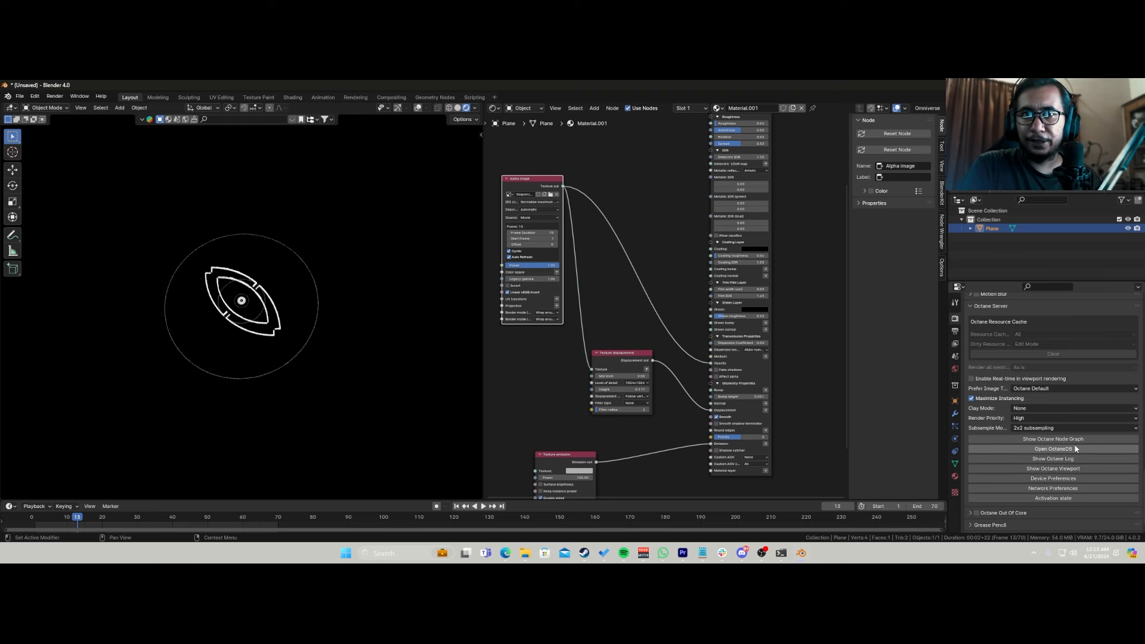
{"action": "left_click", "coordinate": [1074, 440]}
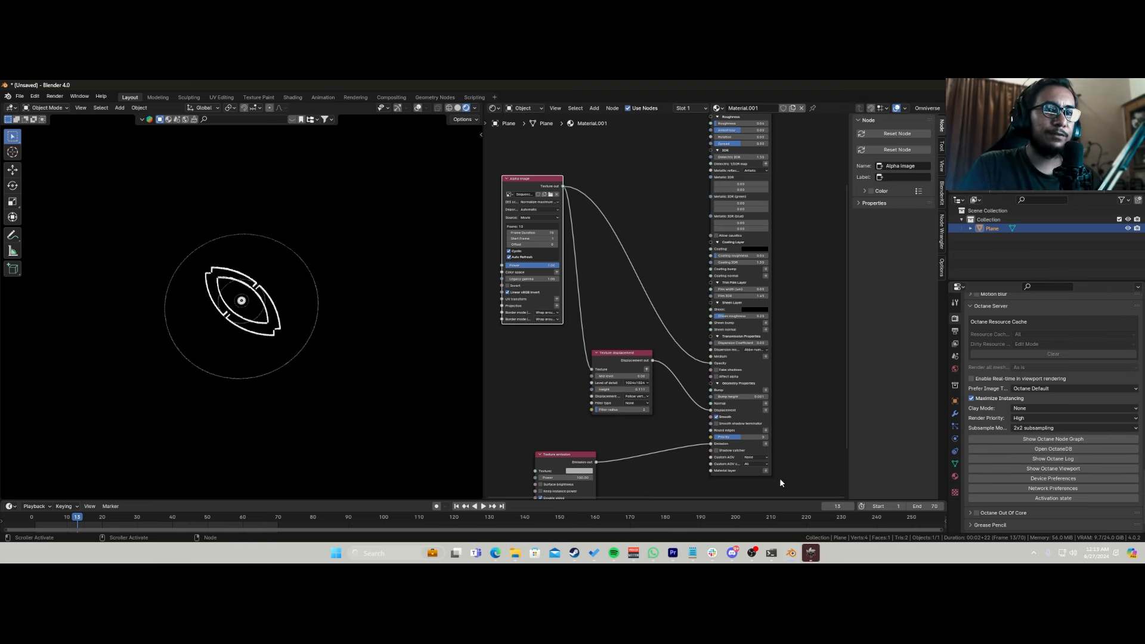
{"action": "left_click", "coordinate": [812, 553]}
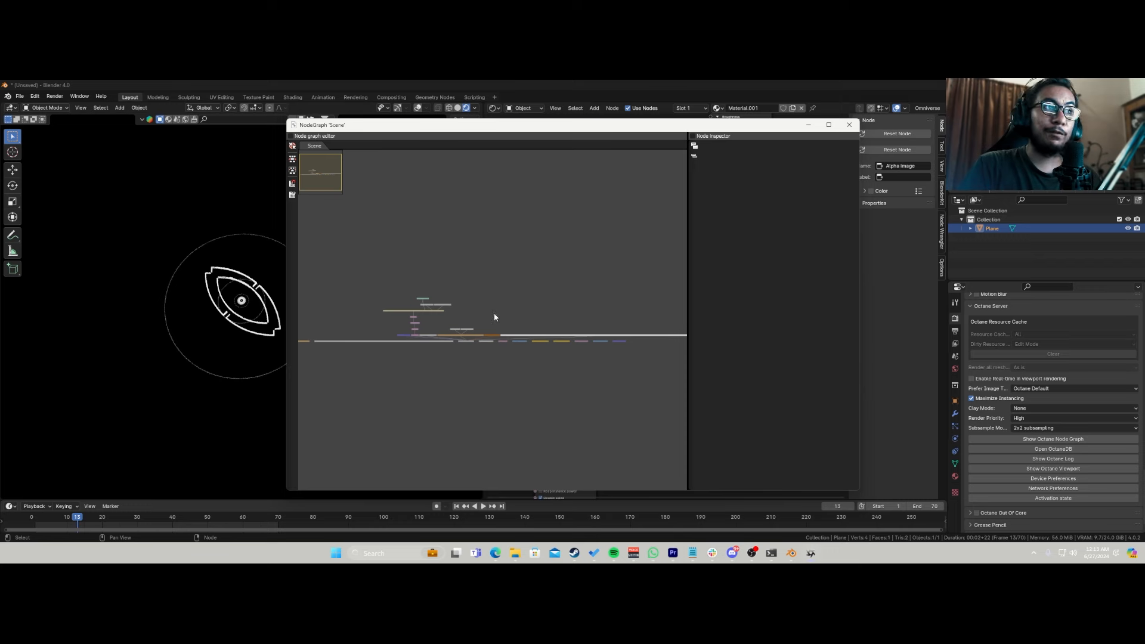
Step: Open the image animation editor of the Material.001_Alpha image node in the Octane node graph
{"action": "scroll", "coordinate": [419, 353], "scroll_direction": "up", "scroll_amount": 8}
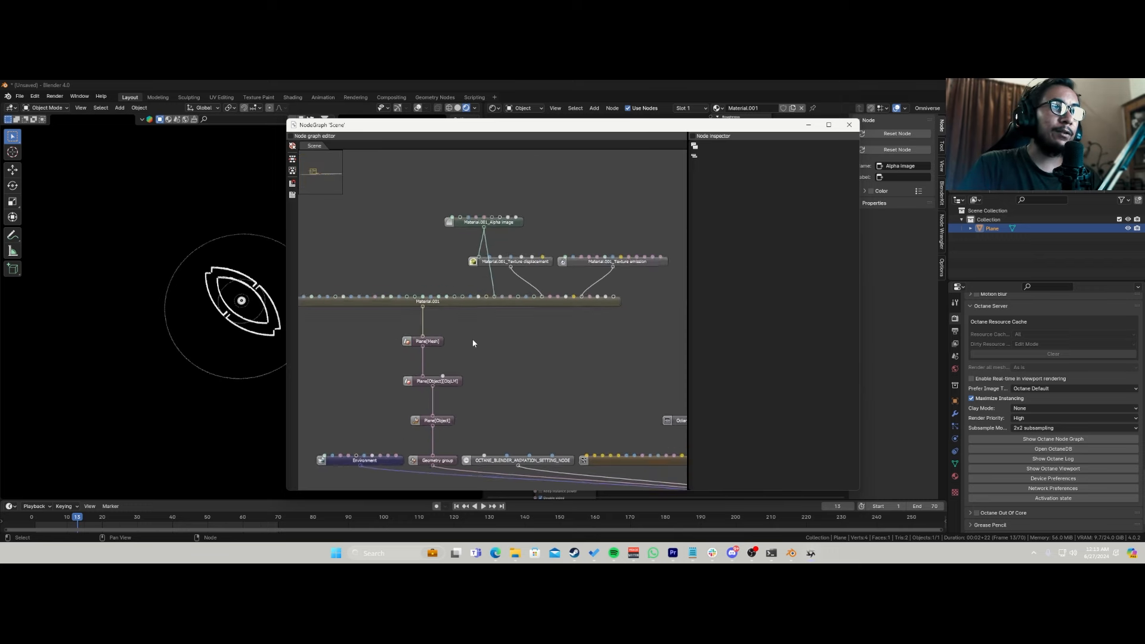
{"action": "scroll", "coordinate": [473, 343], "scroll_direction": "up", "scroll_amount": 1}
{"action": "left_click", "coordinate": [480, 208]}
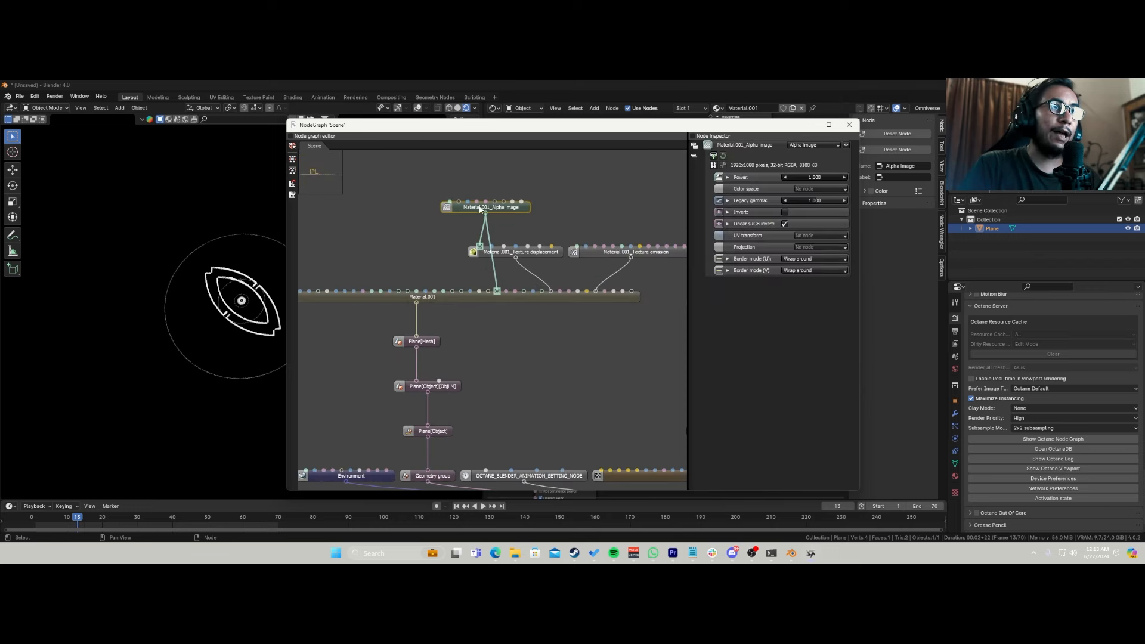
{"action": "left_click", "coordinate": [714, 165]}
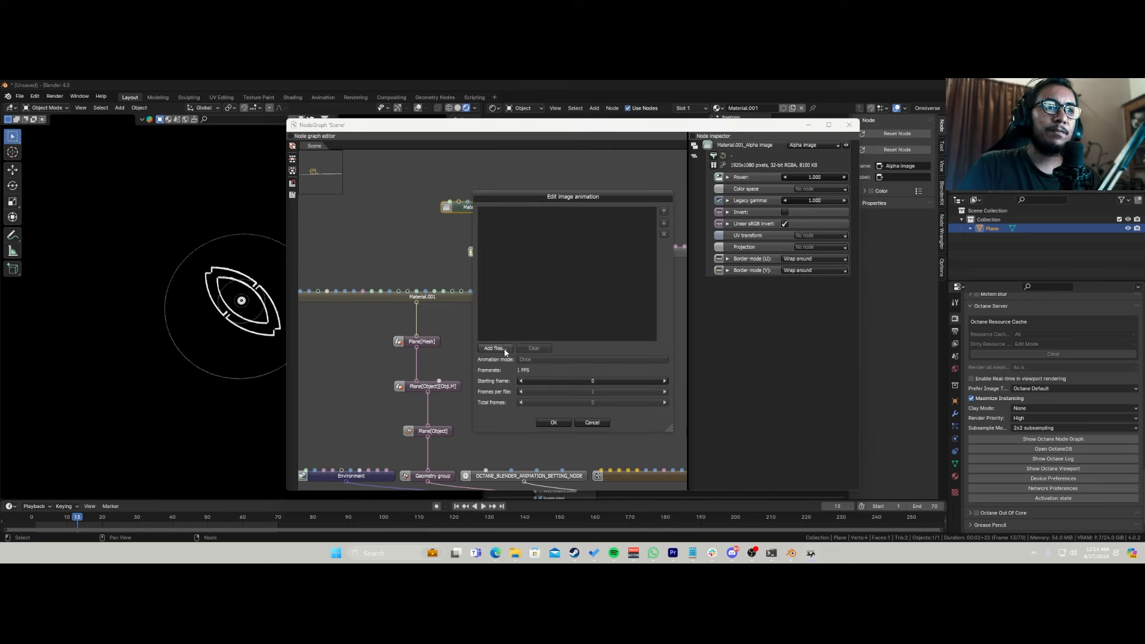
Step: Add all the Sequence PNG files from the 2x folder to the image animation, accept it and dismiss the node graph window
{"action": "left_click", "coordinate": [442, 286]}
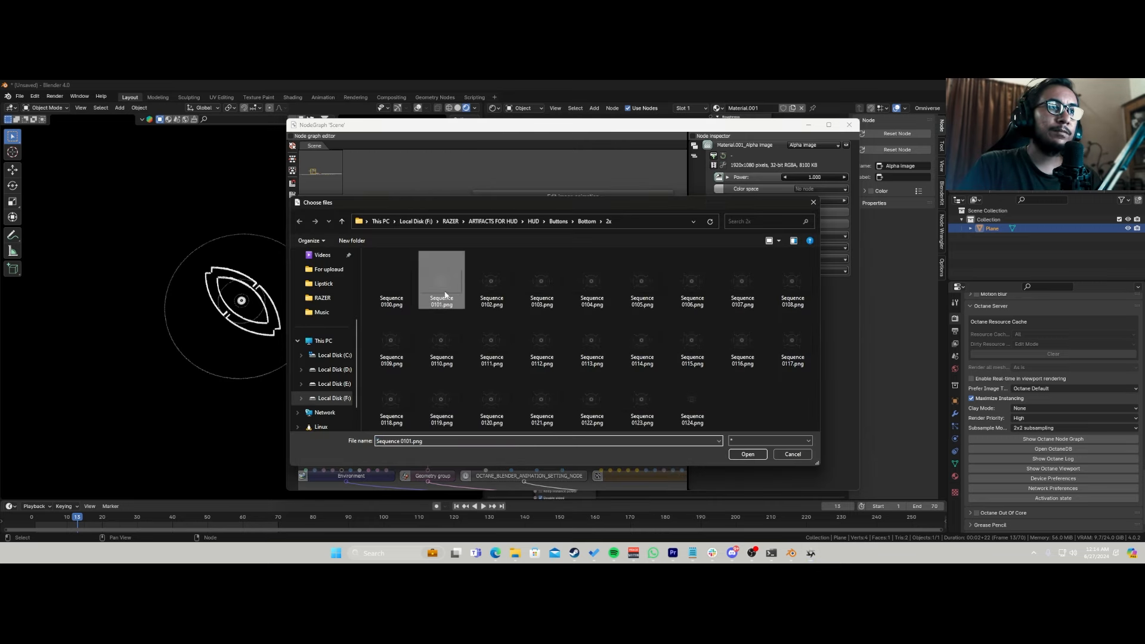
{"action": "key", "text": "ctrl+a"}
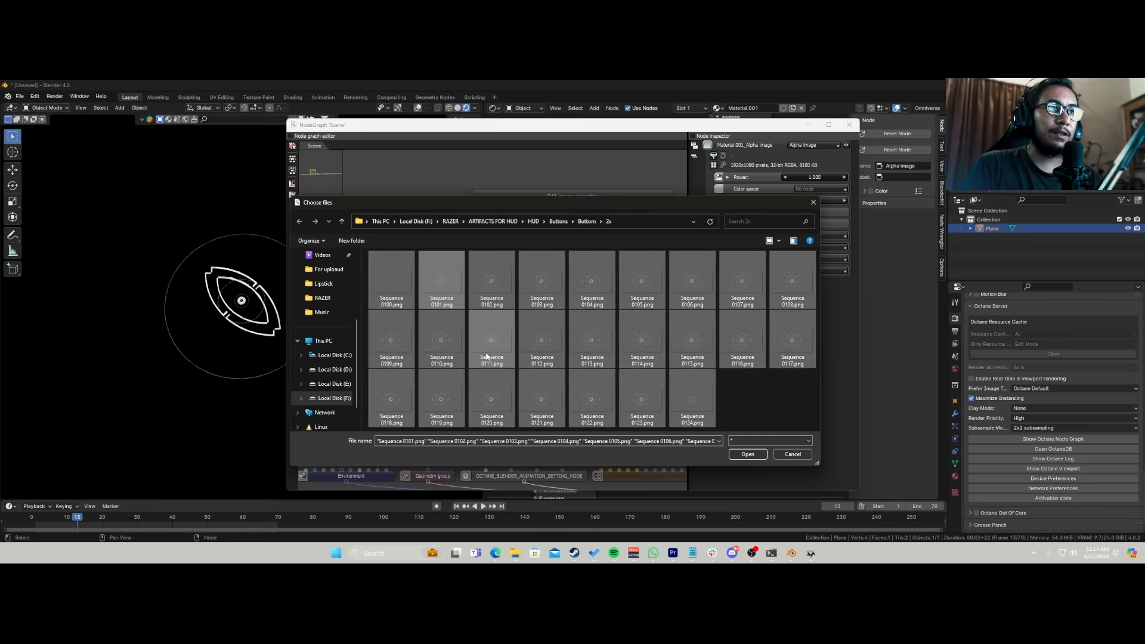
{"action": "left_click", "coordinate": [747, 454]}
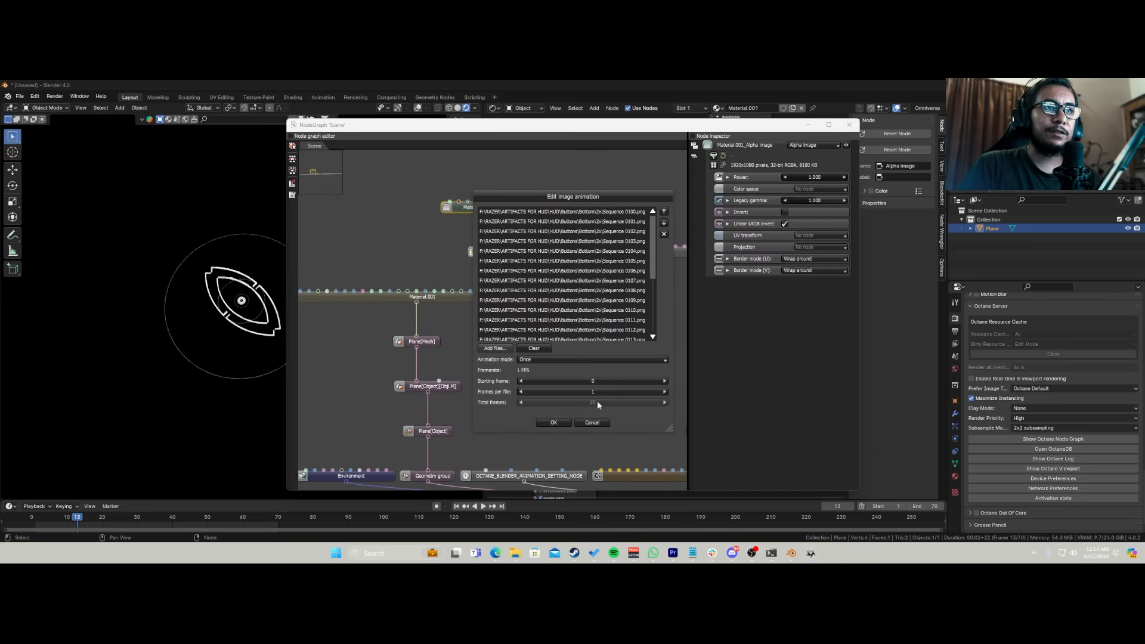
{"action": "left_click", "coordinate": [555, 422]}
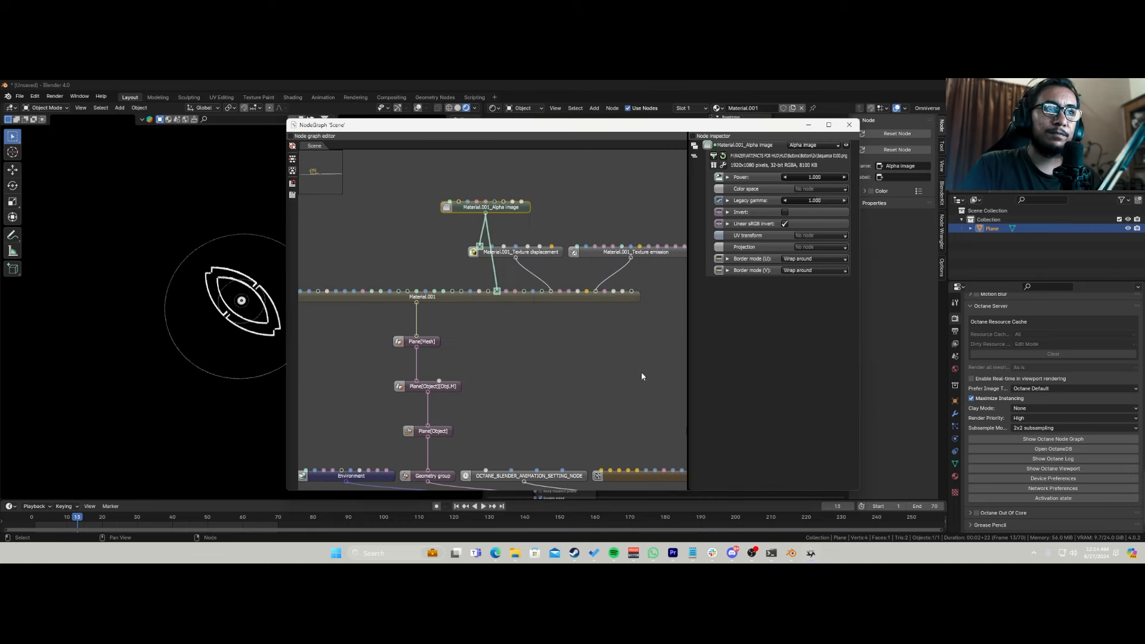
{"action": "left_click", "coordinate": [813, 125]}
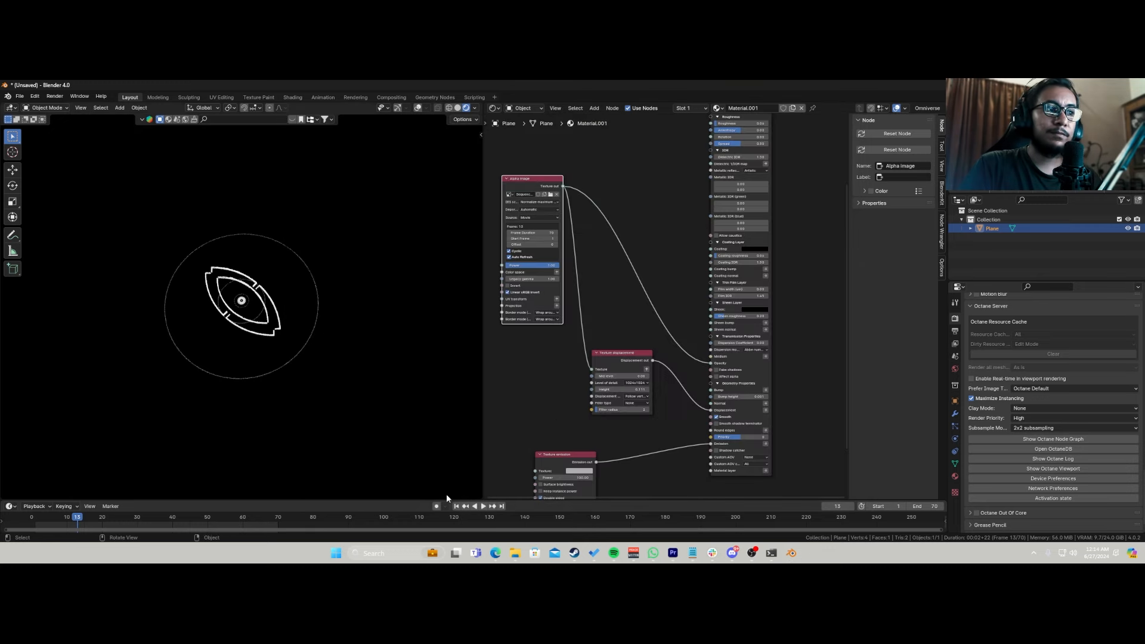
Step: Play the HUD animation from frame 0 in the rendered viewport and stop it at frame 61
{"action": "key", "text": "Escape"}
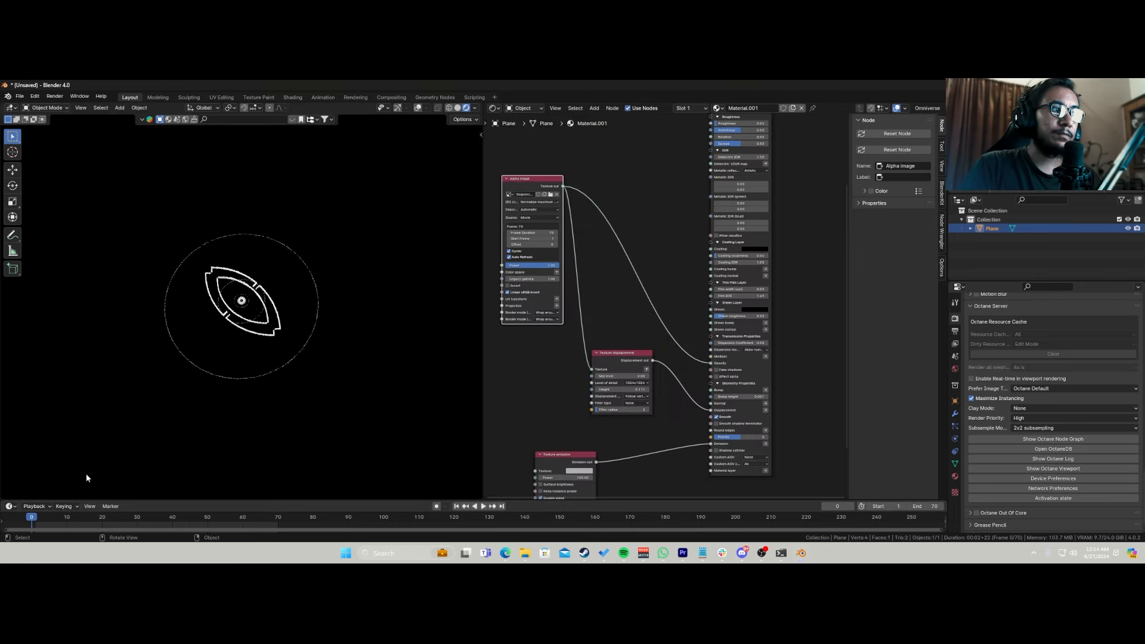
{"action": "key", "text": "space"}
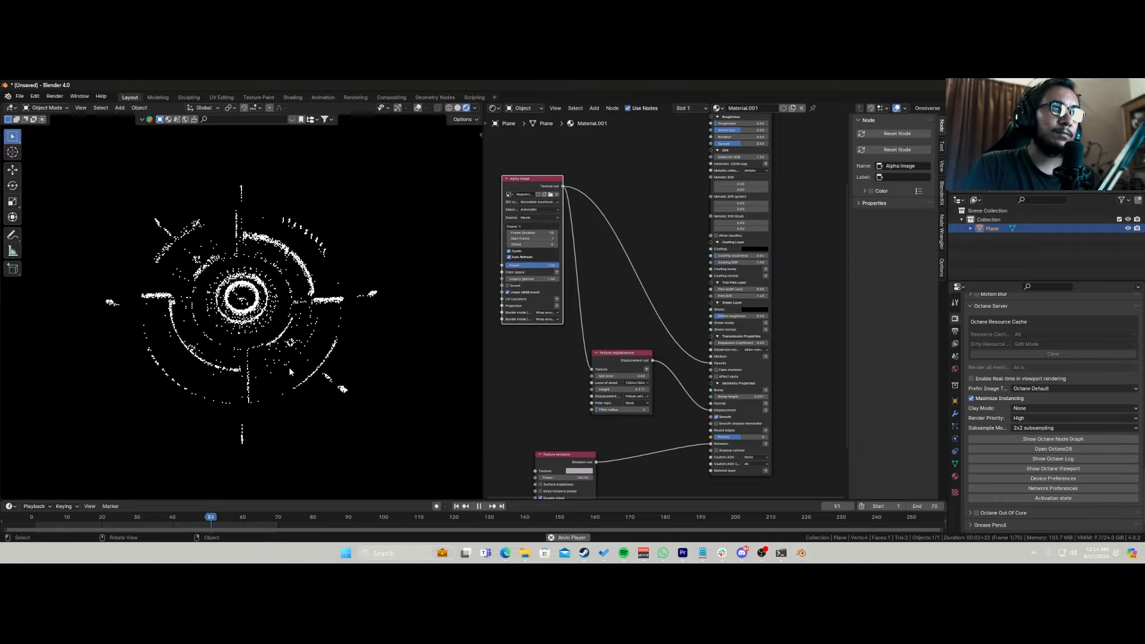
{"action": "key", "text": "space"}
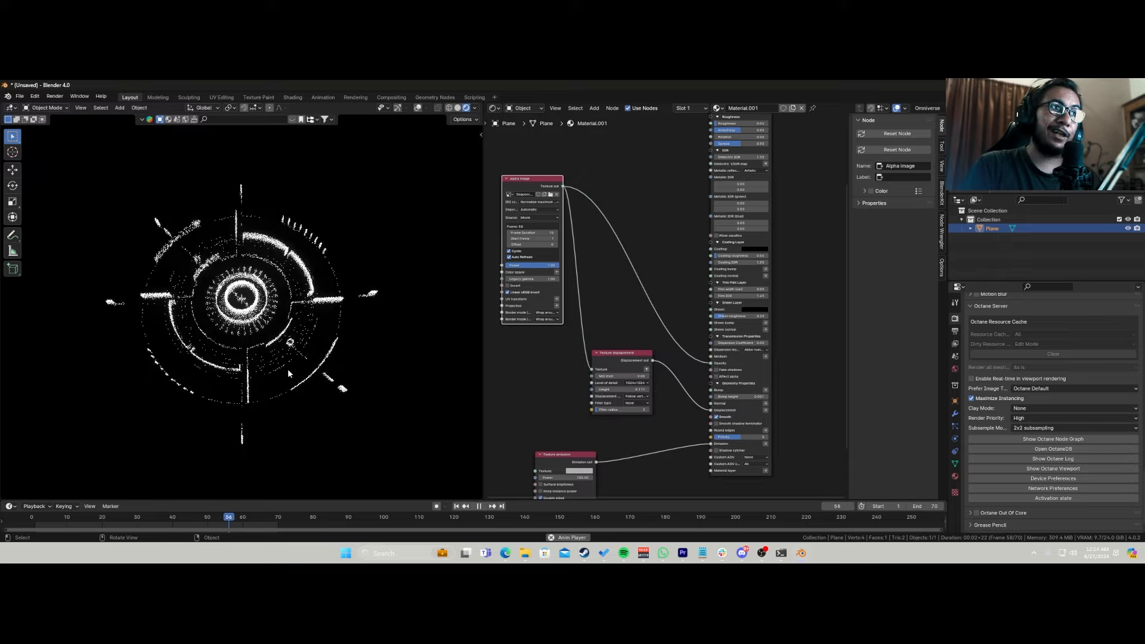
{"action": "key", "text": "space"}
Step: Set the Texture emission colour to a green with hue 0.269, saturation 1.000 and value 0.427
{"action": "middle_click_drag", "start_coordinate": [287, 369], "coordinate": [269, 346]}
{"action": "scroll", "coordinate": [537, 442], "scroll_direction": "up", "scroll_amount": 4}
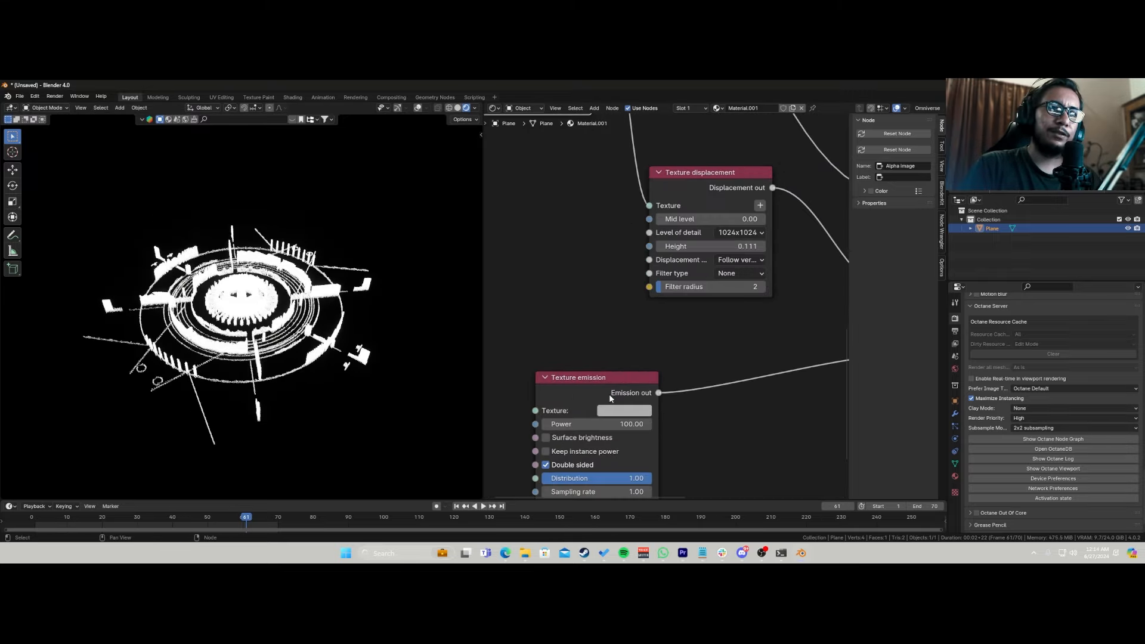
{"action": "left_click", "coordinate": [662, 350]}
{"action": "left_click", "coordinate": [643, 208]}
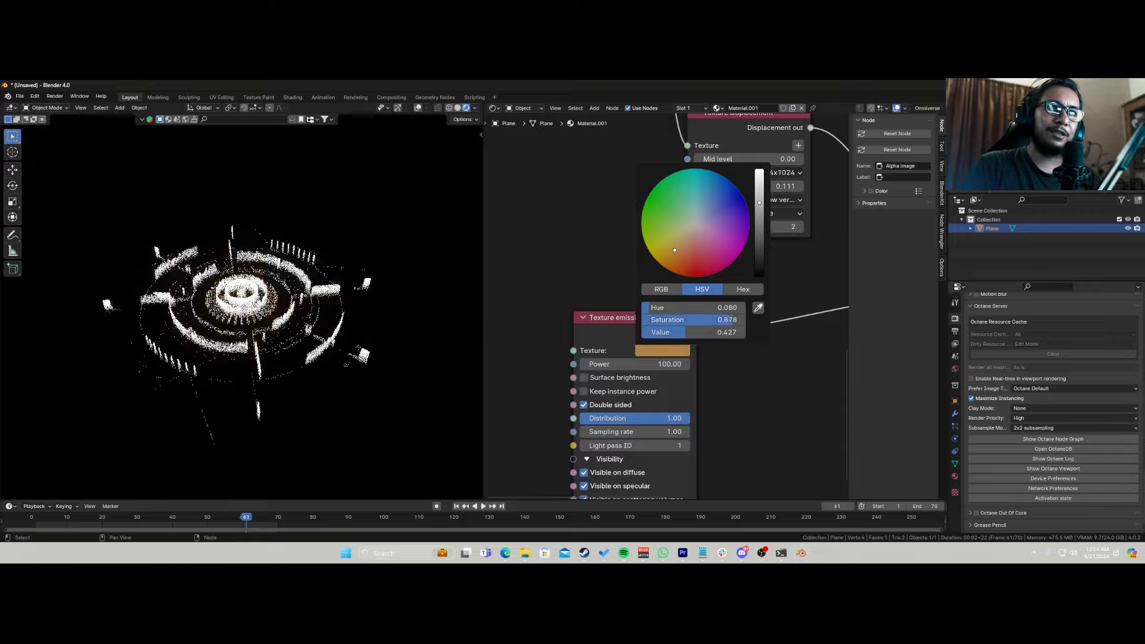
{"action": "mouse_move", "coordinate": [643, 209]}
{"action": "left_mouse_down"}
{"action": "mouse_move", "coordinate": [697, 277]}
{"action": "mouse_move", "coordinate": [749, 224]}
{"action": "mouse_move", "coordinate": [700, 169]}
{"action": "mouse_move", "coordinate": [650, 193]}
{"action": "mouse_move", "coordinate": [642, 231]}
{"action": "left_mouse_up"}
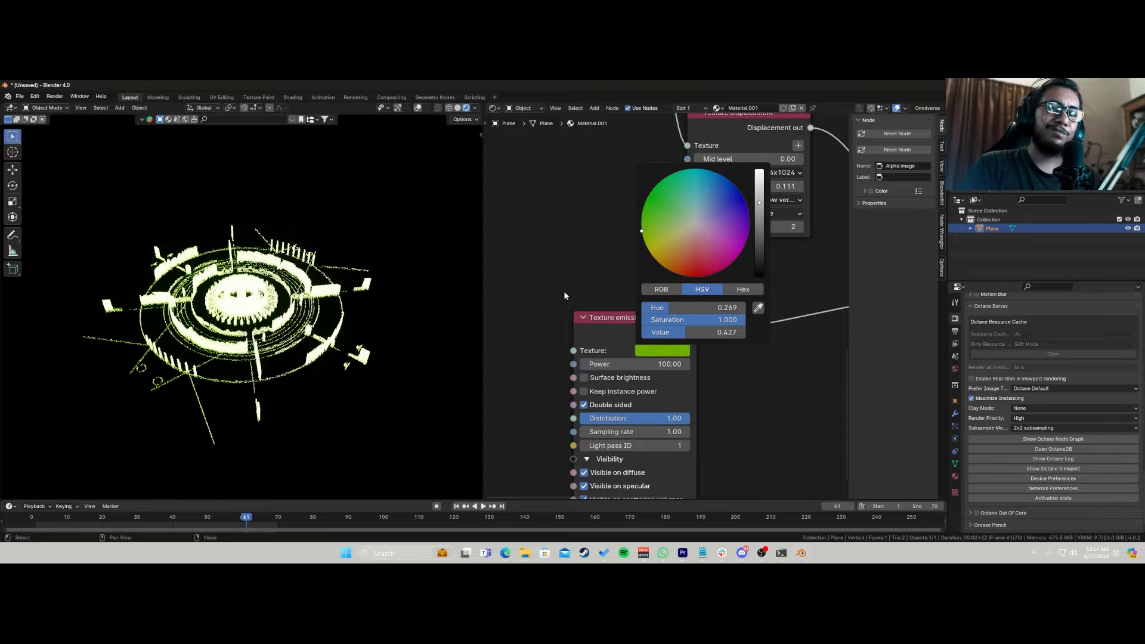